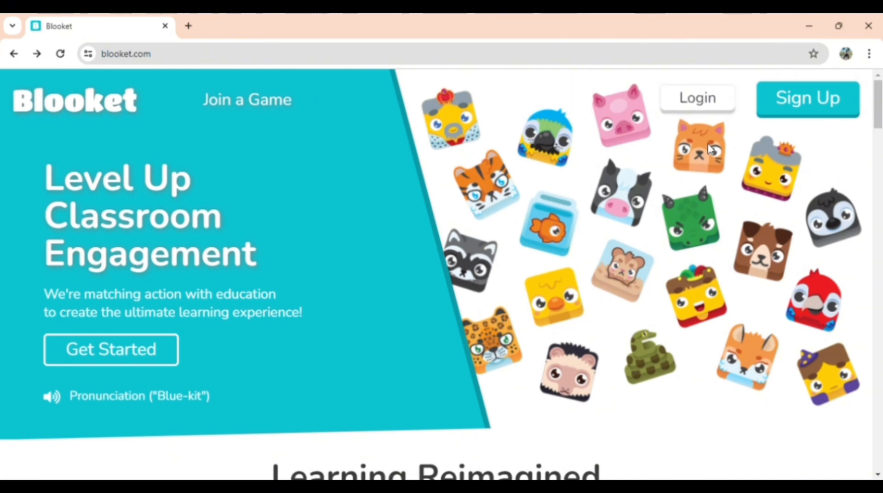
# Sign up through the offered existing account, entering a unique username and accepting the age and terms agreement.
pyautogui.click(802, 111)
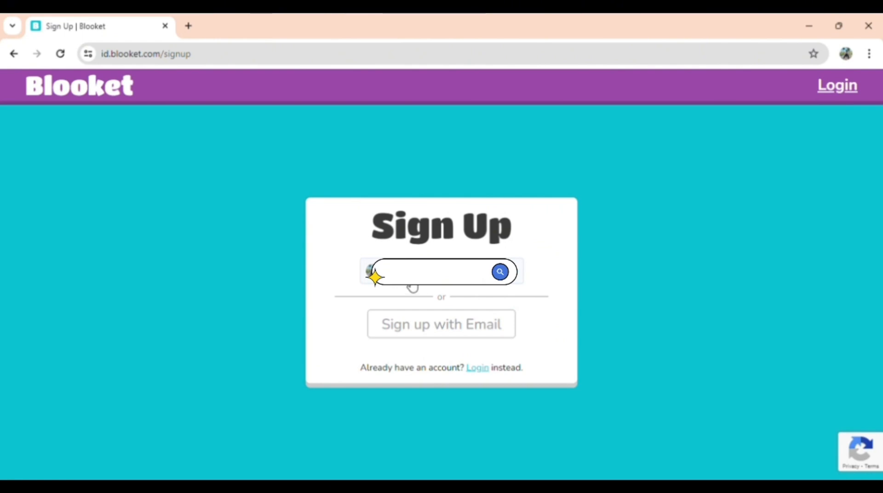
pyautogui.click(480, 273)
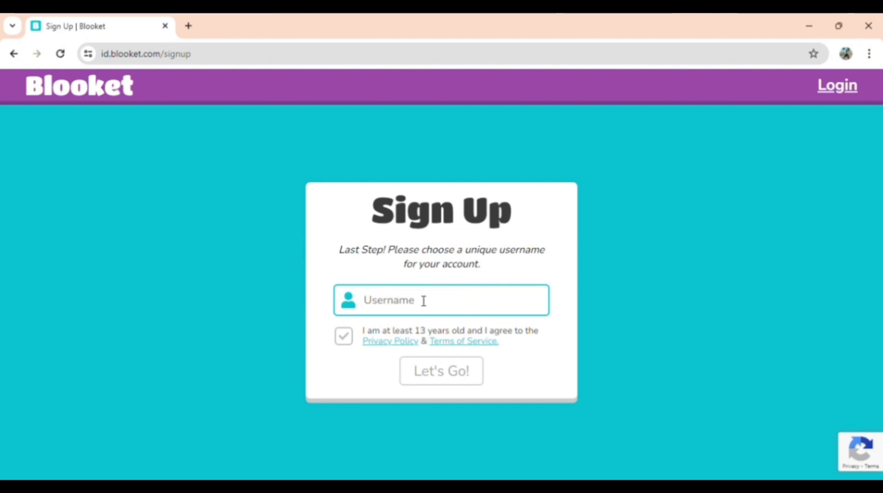
pyautogui.write('Qoriazmil13')
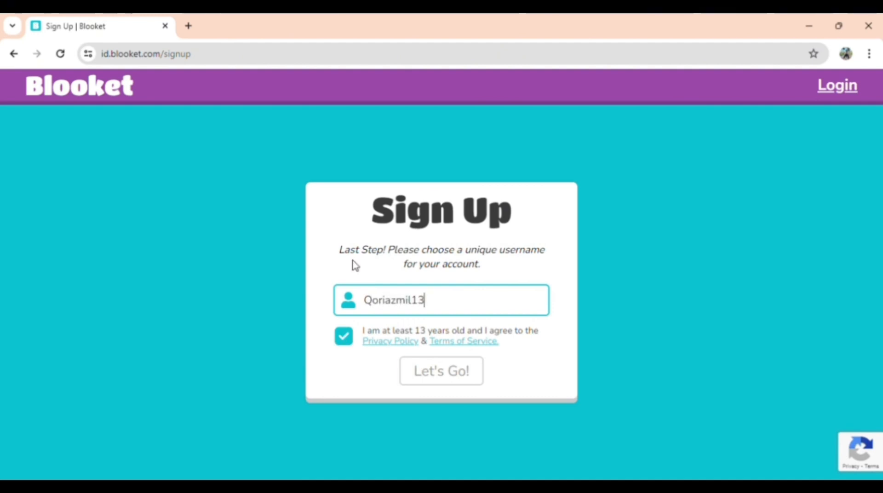
pyautogui.click(450, 381)
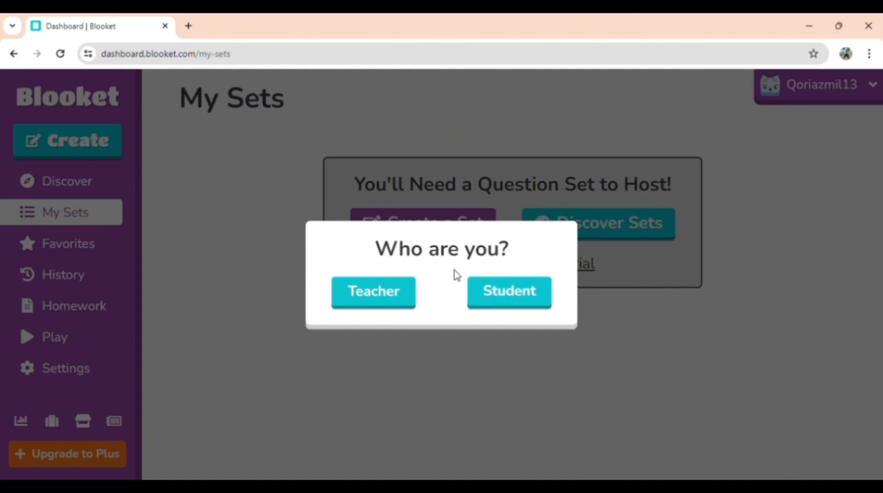
# Set the account role to Teacher and postpone the welcome tour.
pyautogui.click(377, 300)
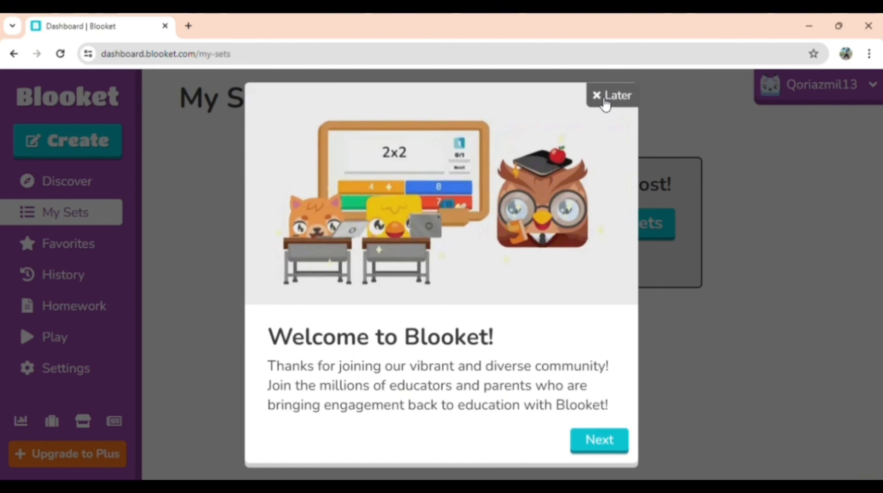
pyautogui.click(605, 97)
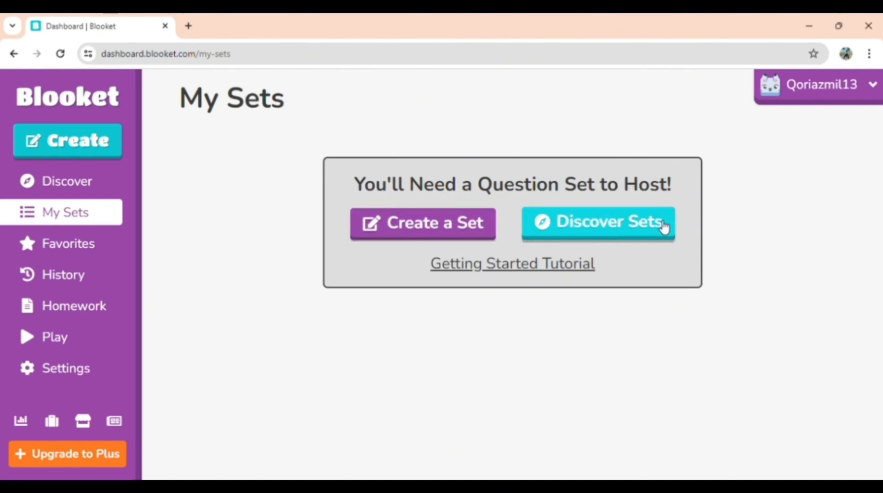
# Browse the ready-made question sets and verified categories on the Discover page.
pyautogui.click(600, 228)
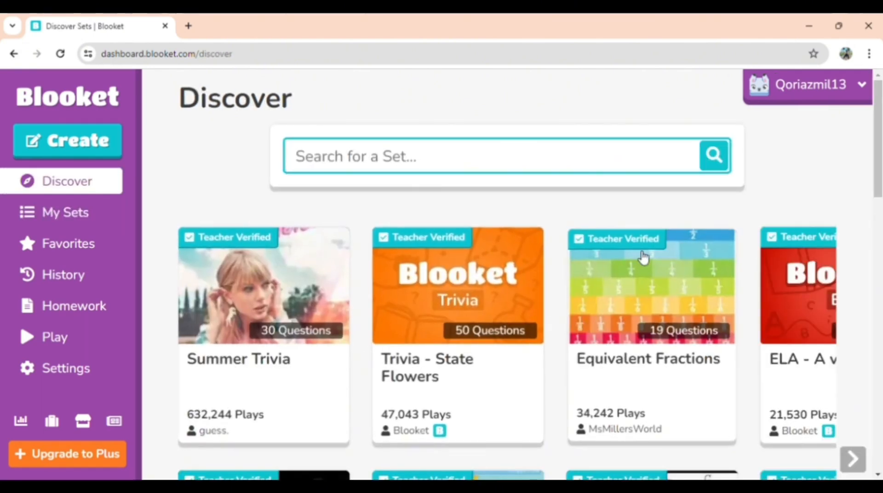
pyautogui.scroll(-1, 509, 358)
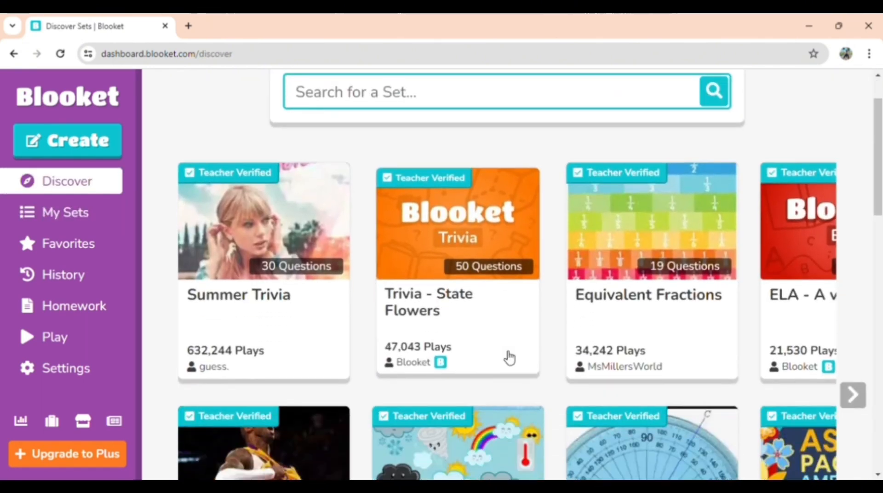
pyautogui.scroll(-3, 509, 358)
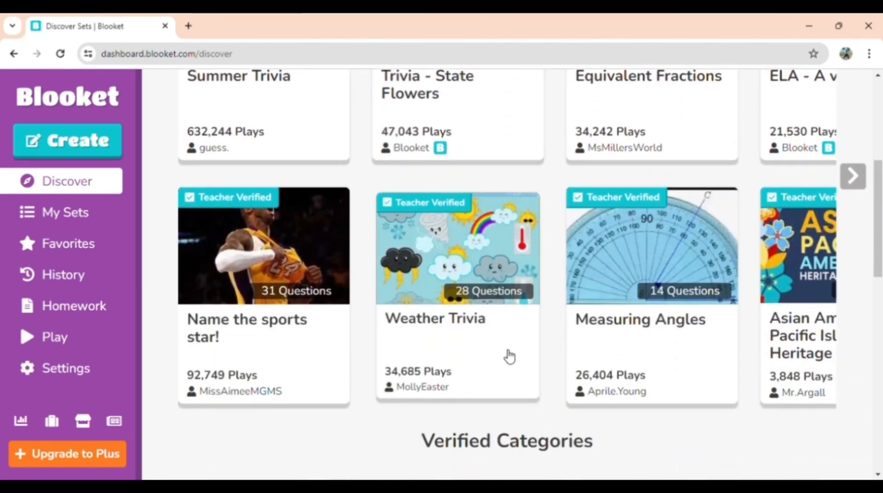
pyautogui.scroll(-1, 504, 357)
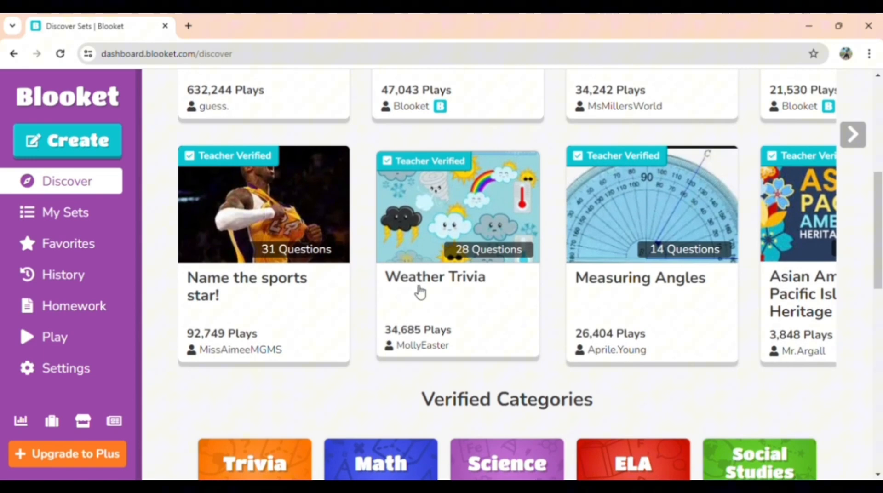
pyautogui.scroll(-2, 477, 291)
pyautogui.scroll(4, 370, 322)
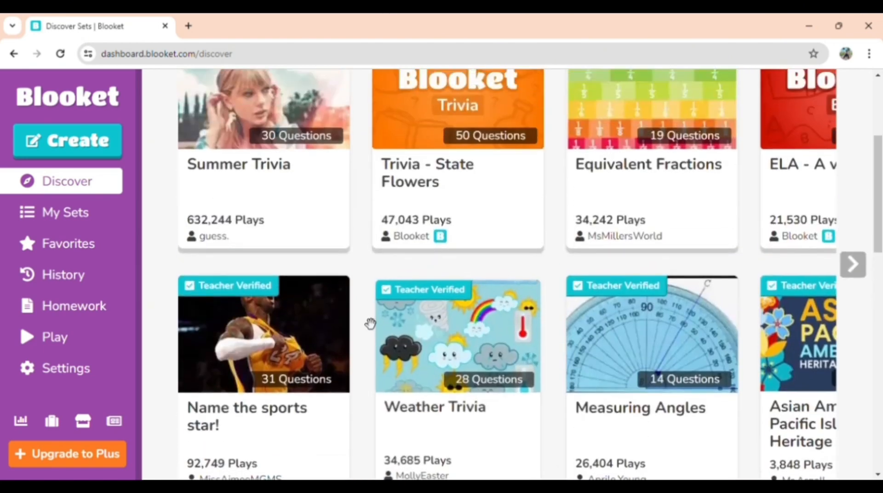
pyautogui.scroll(3, 266, 414)
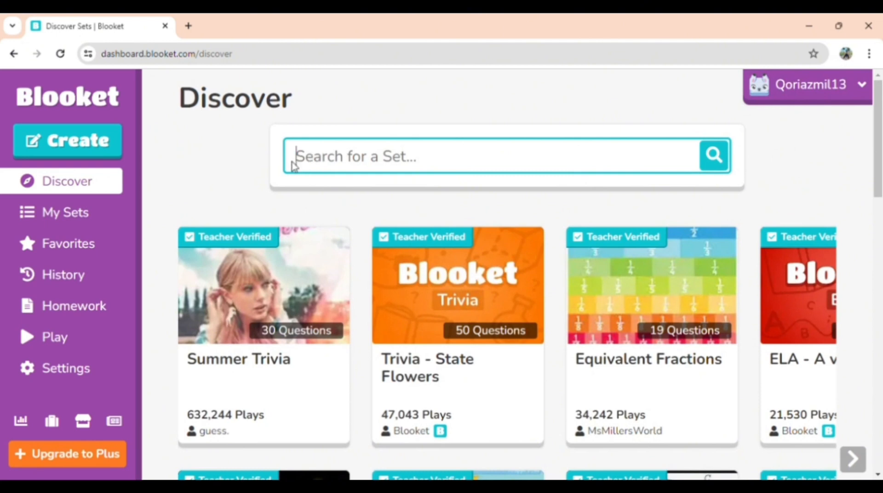
pyautogui.click(483, 153)
# Return to My Sets and start creating a new question set.
pyautogui.click(15, 54)
pyautogui.click(611, 98)
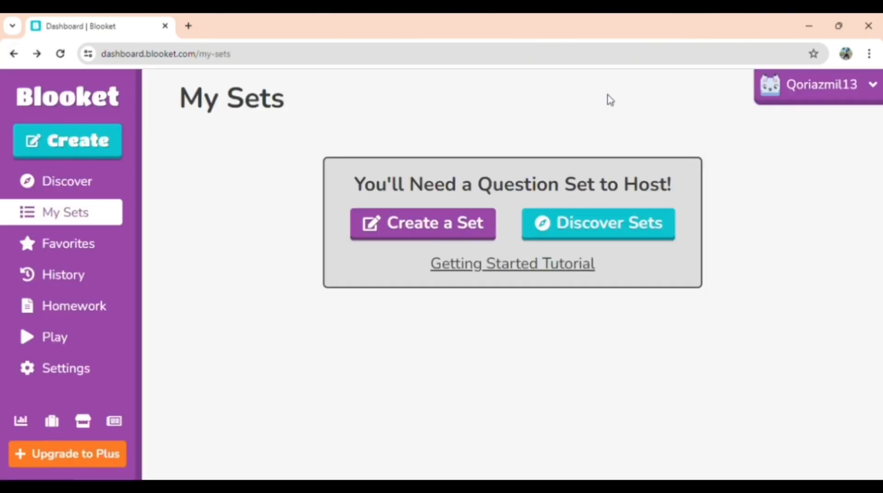
pyautogui.click(424, 231)
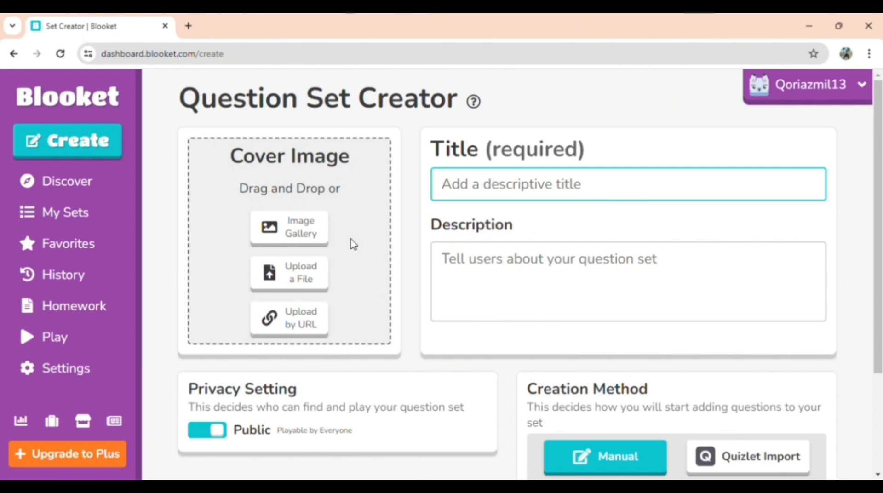
# Search the cover image gallery for "hewan laut".
pyautogui.click(287, 239)
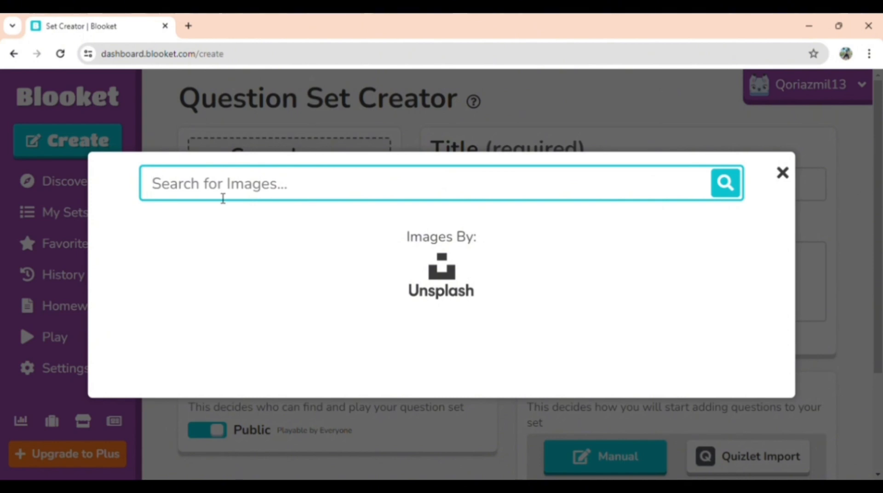
pyautogui.write('hh')
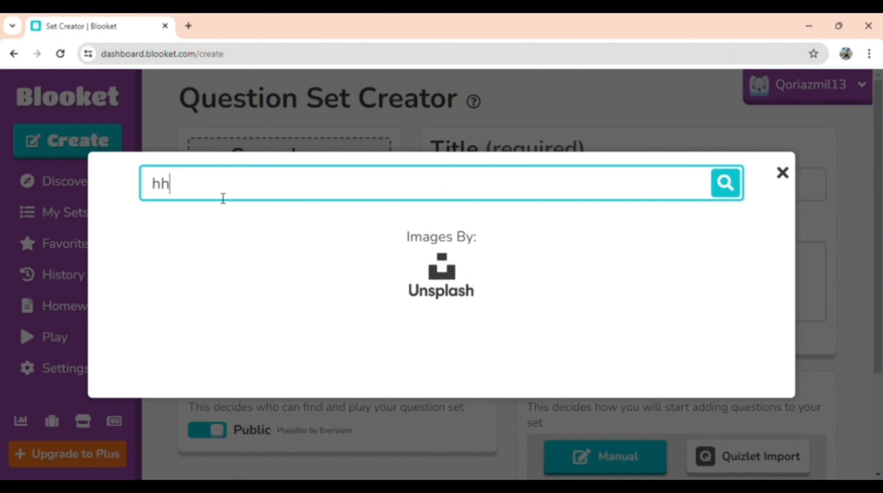
pyautogui.write('ewan laut')
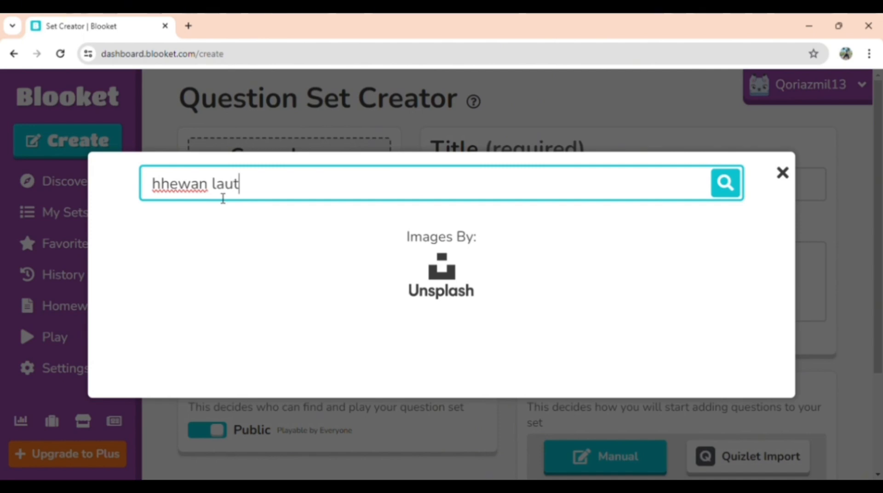
pyautogui.press('Return')
pyautogui.click(168, 132)
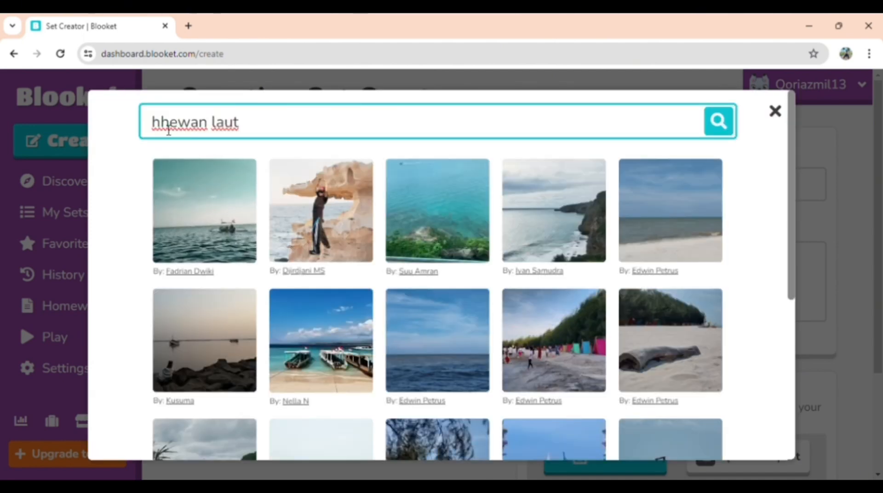
pyautogui.press('BackSpace')
# Try the turquoise sea photo with green shoreline plants as the cover image, and remove it again.
pyautogui.scroll(-5, 441, 294)
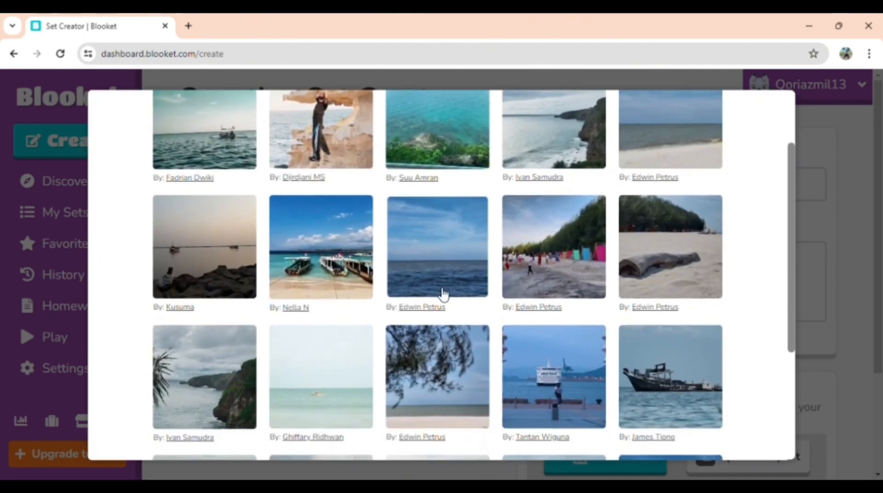
pyautogui.scroll(4, 443, 295)
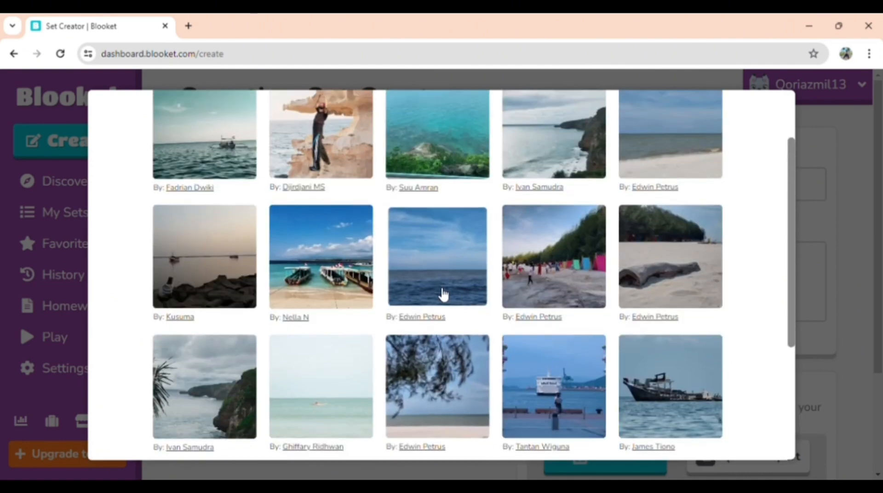
pyautogui.scroll(-2, 443, 294)
pyautogui.scroll(-2, 581, 296)
pyautogui.scroll(3, 601, 341)
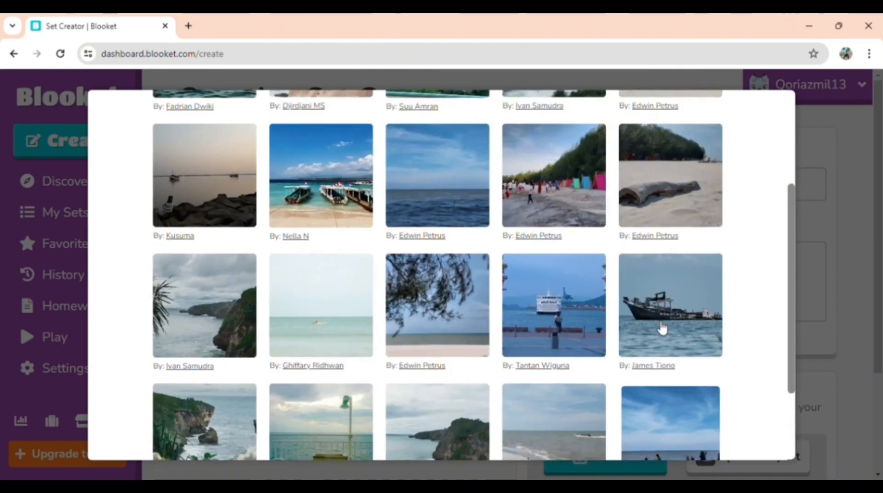
pyautogui.scroll(3, 478, 199)
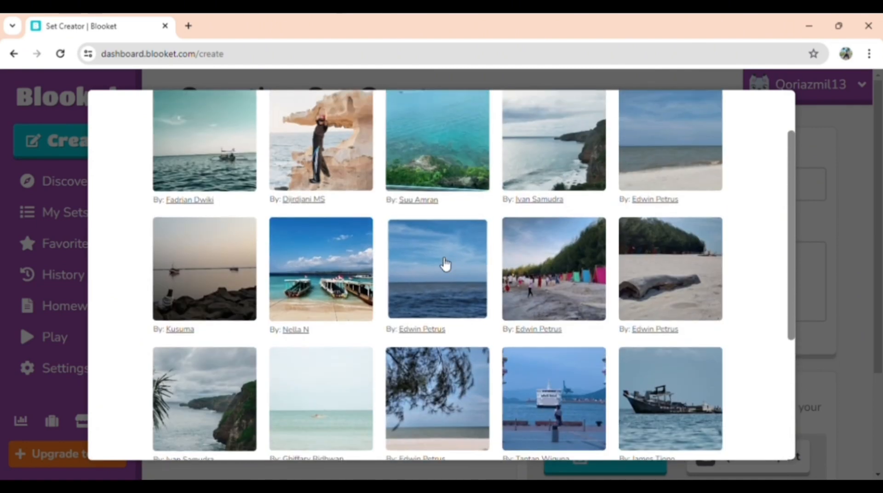
pyautogui.scroll(1, 440, 266)
pyautogui.scroll(-1, 451, 329)
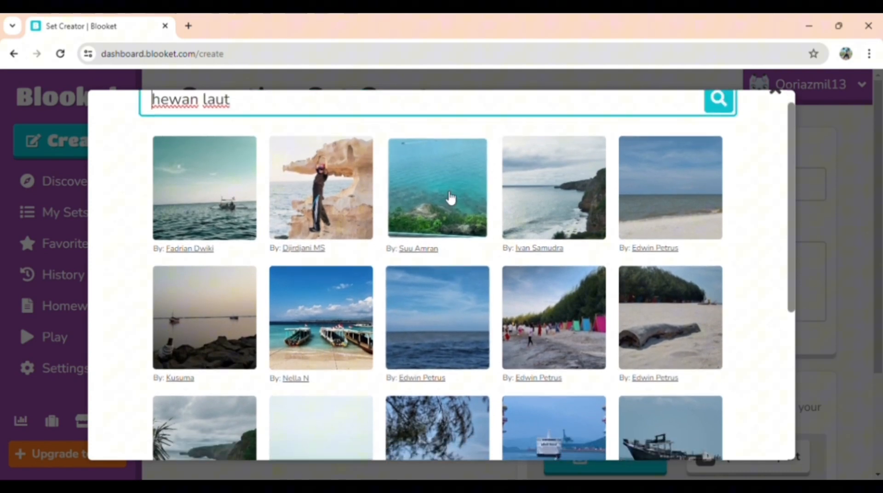
pyautogui.click(448, 207)
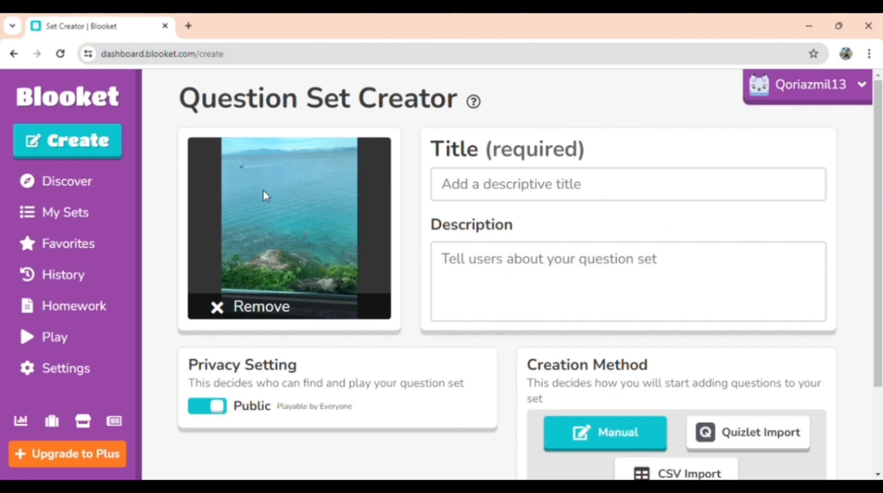
pyautogui.click(219, 306)
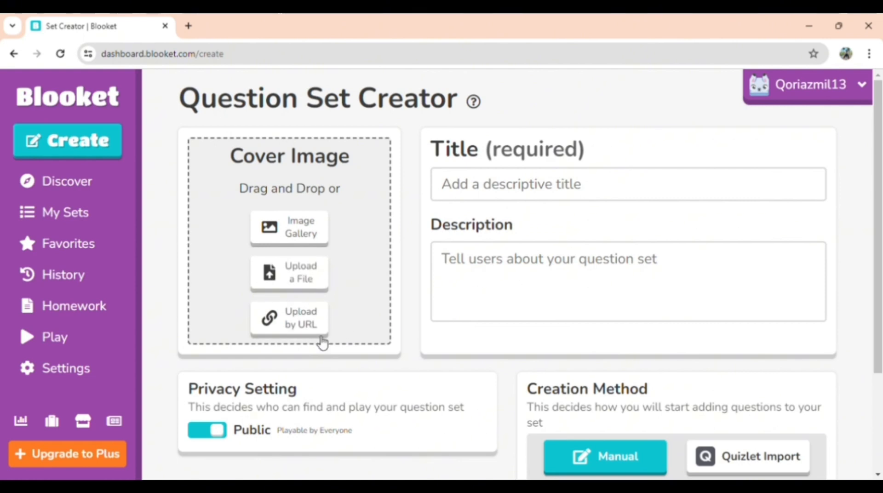
pyautogui.click(298, 325)
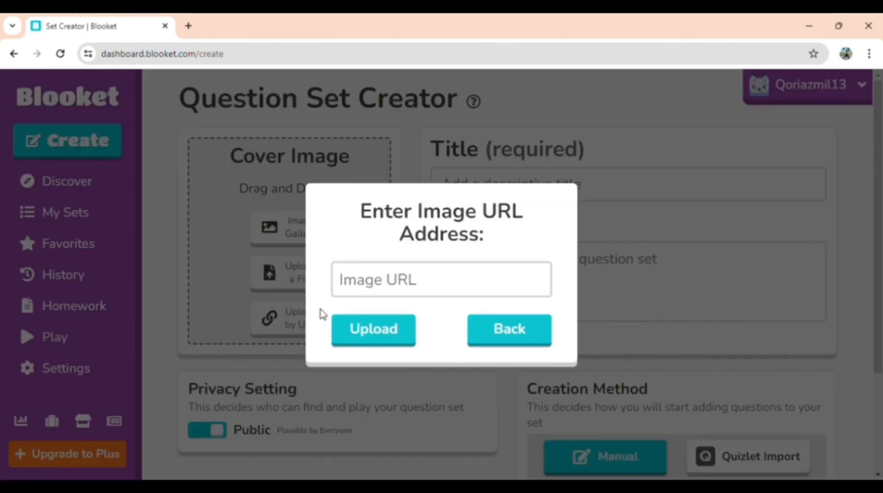
pyautogui.click(404, 287)
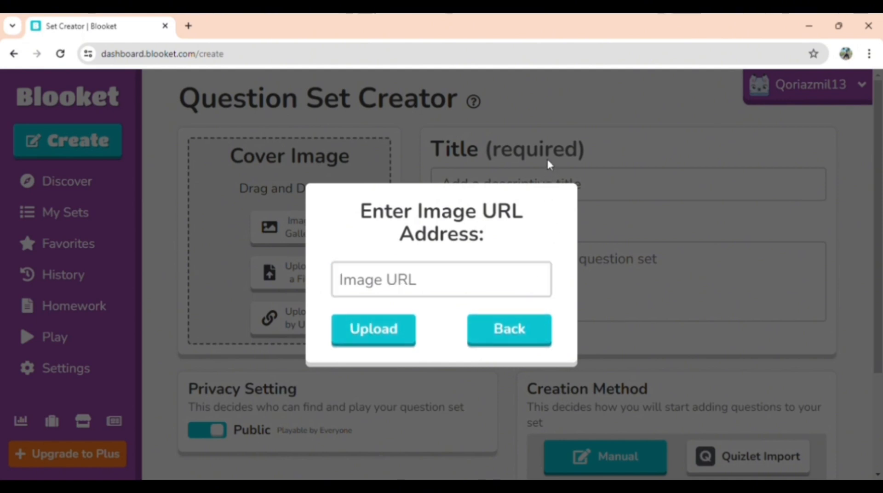
pyautogui.click(515, 332)
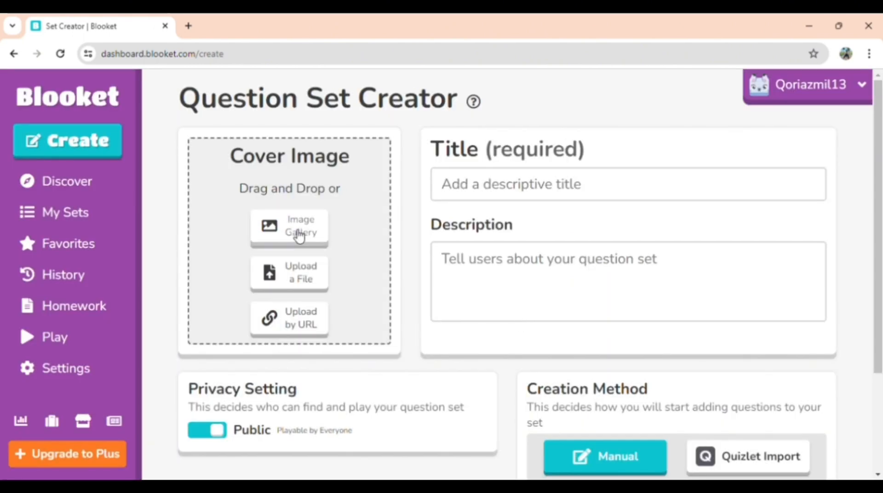
# Search the image gallery for "animal" and use the sea turtle photo as the set's cover image.
pyautogui.click(294, 231)
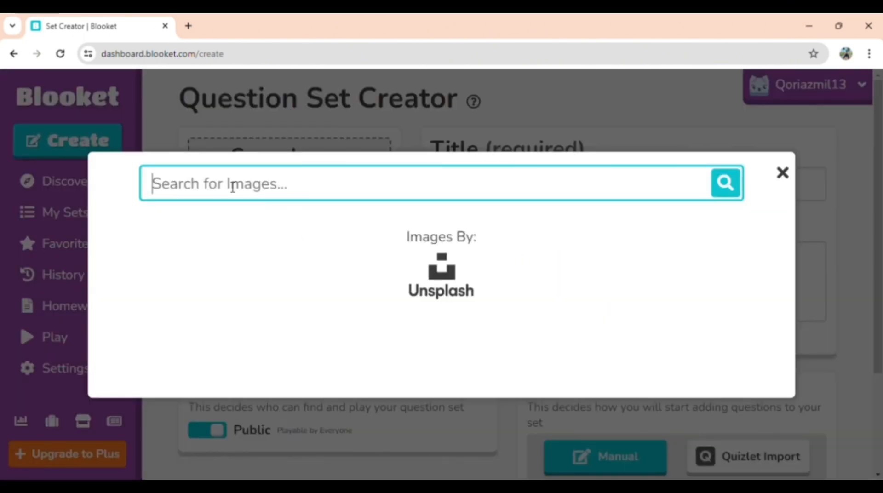
pyautogui.write('animal')
pyautogui.press('Return')
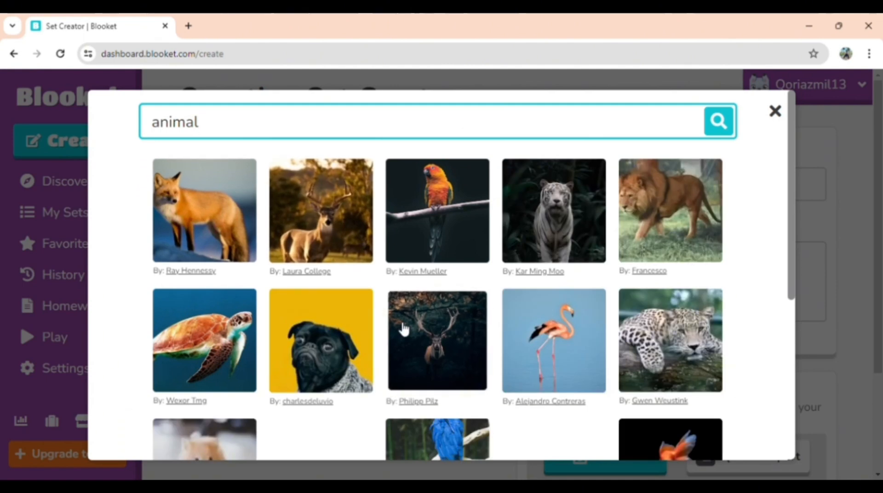
pyautogui.scroll(-5, 403, 329)
pyautogui.scroll(5, 404, 329)
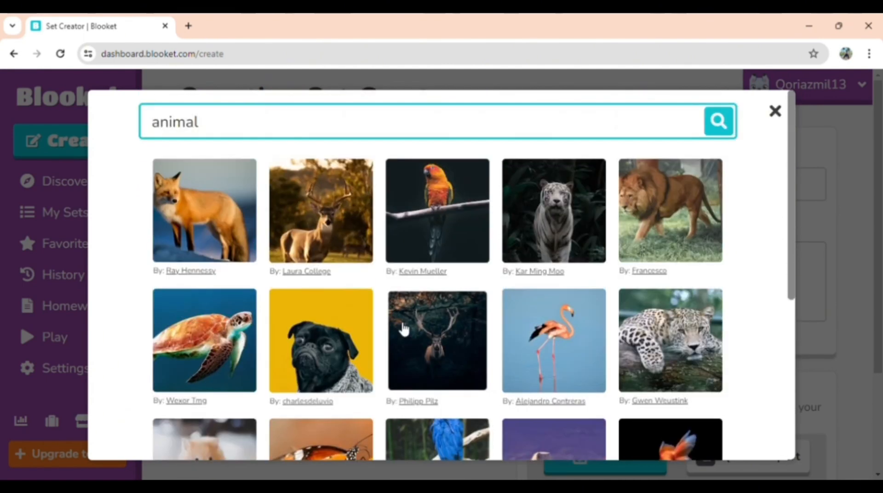
pyautogui.scroll(-3, 403, 329)
pyautogui.scroll(-1, 403, 329)
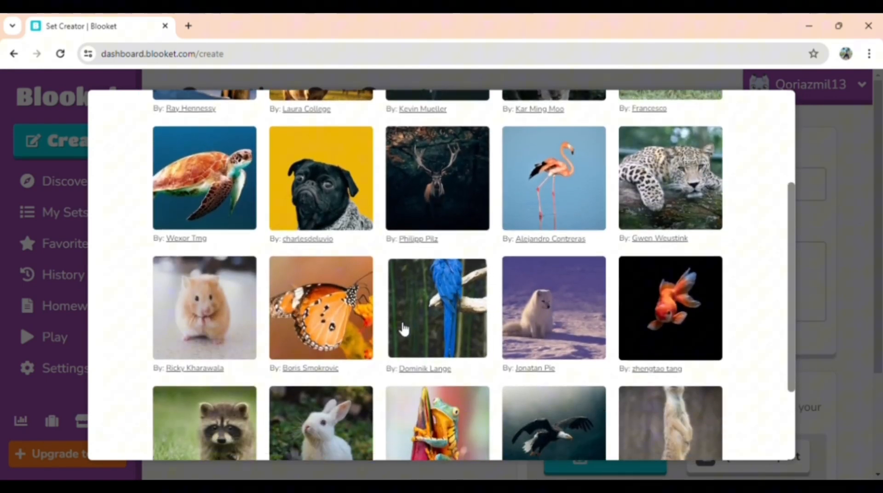
pyautogui.scroll(2, 403, 329)
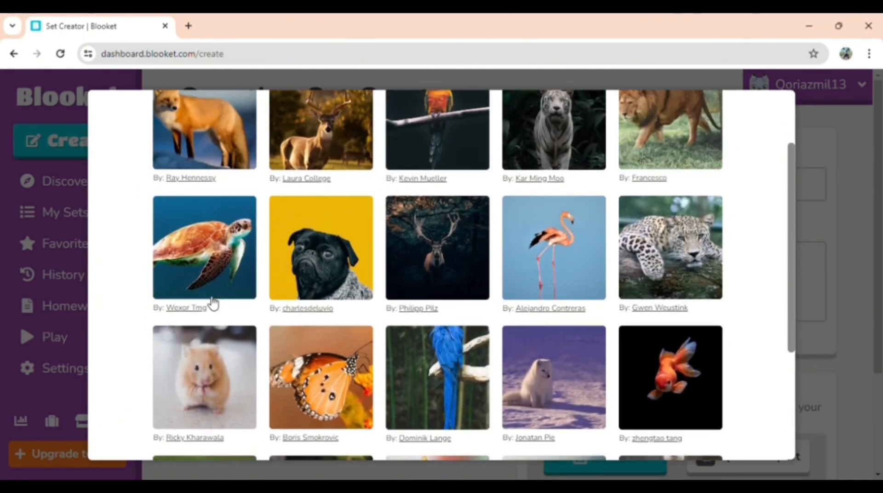
pyautogui.click(212, 265)
# Title the question set "Hewan Laut".
pyautogui.click(485, 194)
pyautogui.write('H')
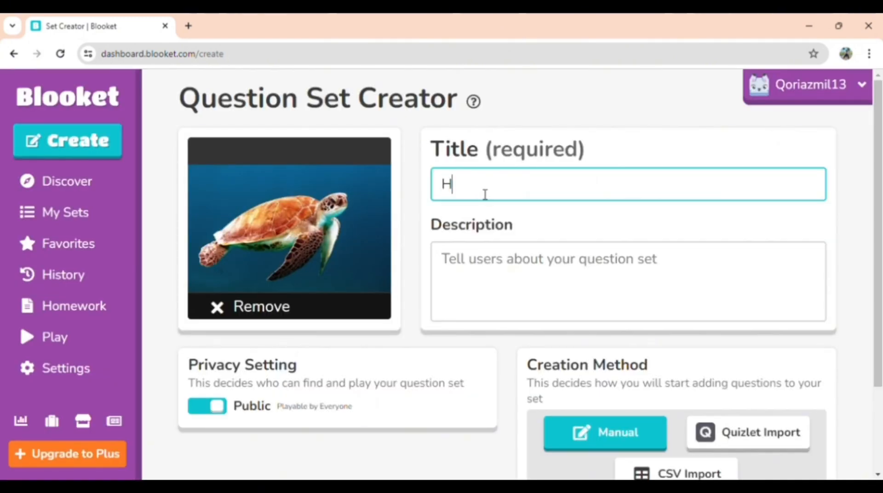
pyautogui.write('ewan Laut')
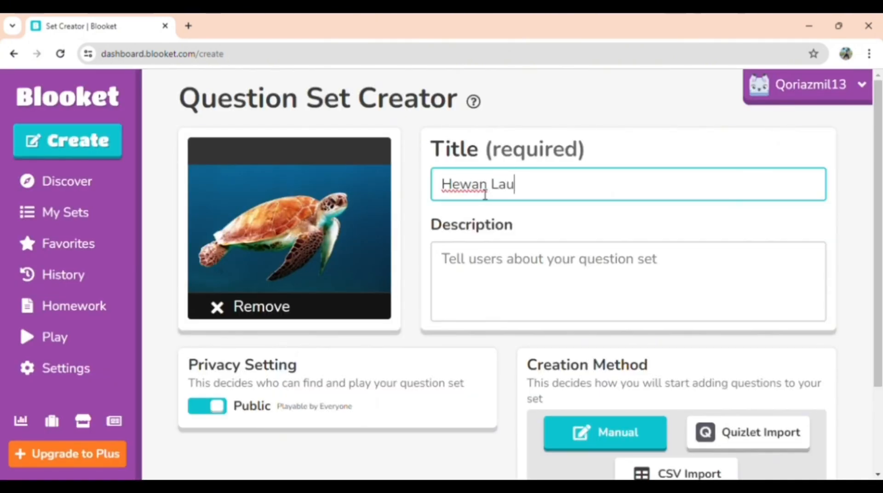
# Set the question set's privacy to Private so that only its owner can play it.
pyautogui.click(493, 268)
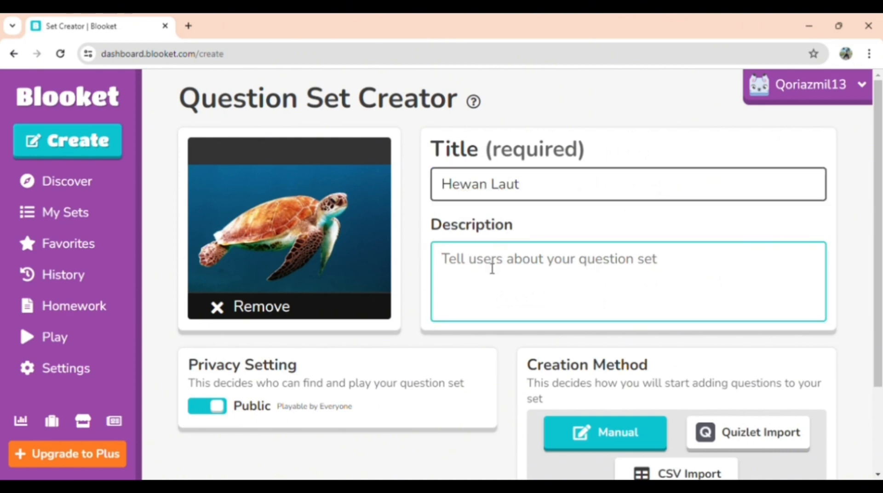
pyautogui.scroll(-1, 492, 269)
pyautogui.scroll(1, 493, 269)
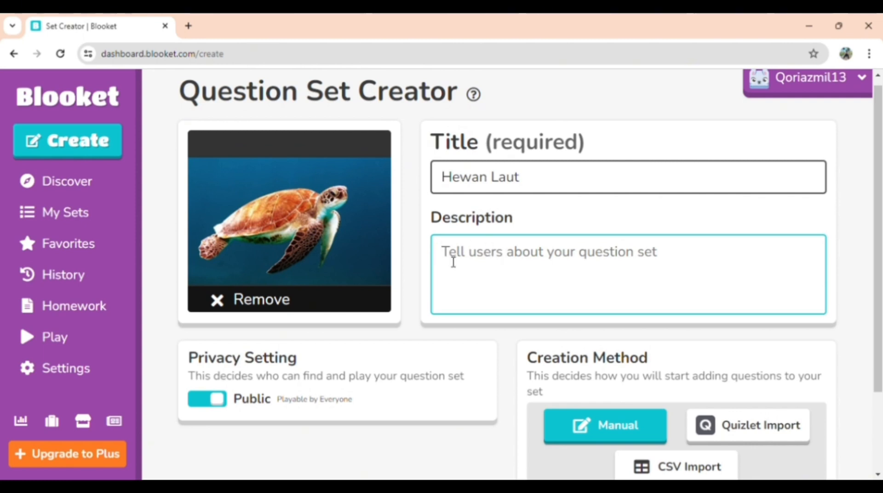
pyautogui.scroll(-2, 366, 402)
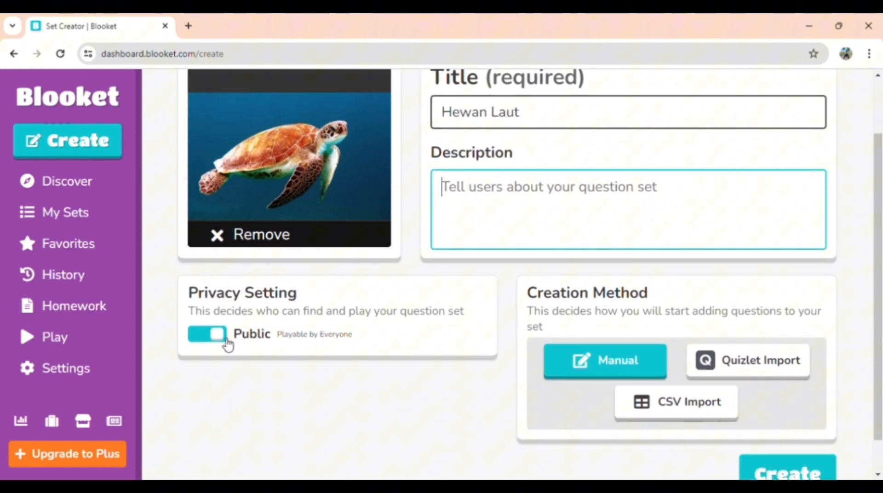
pyautogui.click(207, 336)
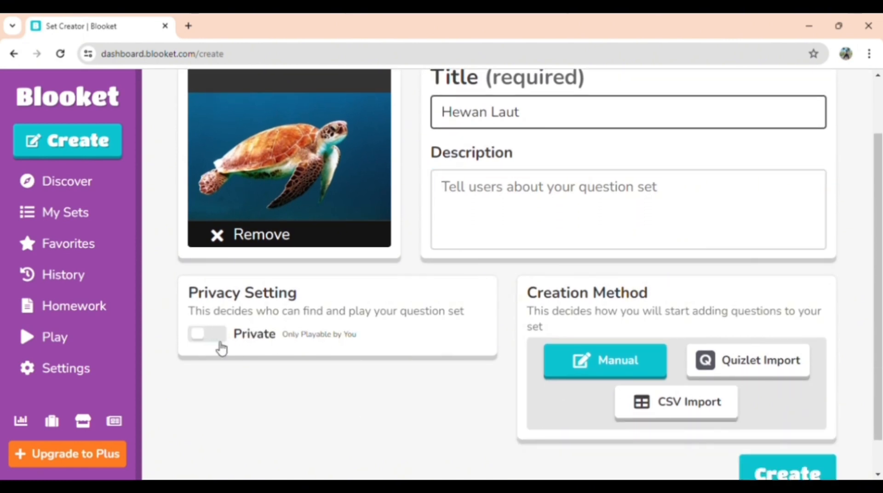
pyautogui.click(207, 337)
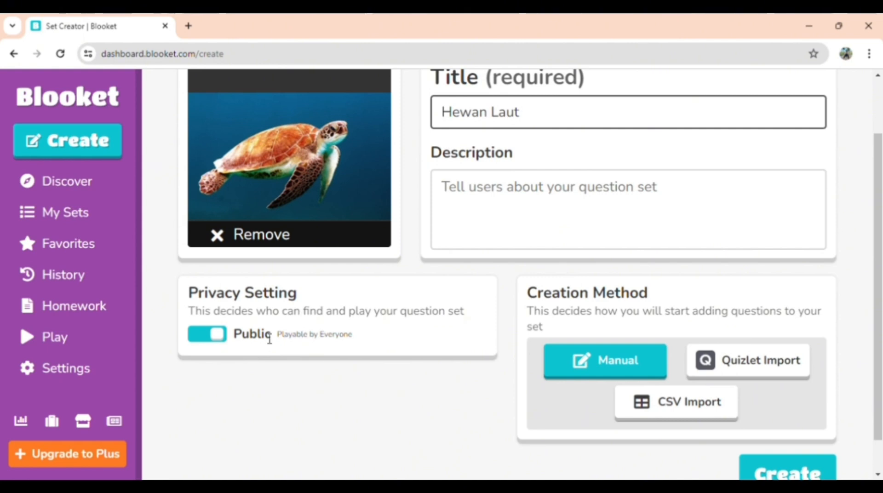
pyautogui.click(222, 340)
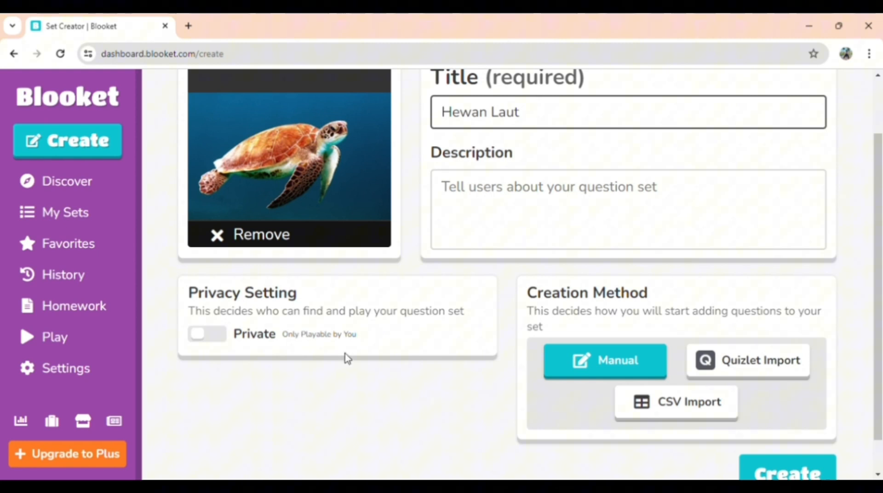
# Try CSV Import as the creation method, view the spreadsheet import instructions, and close them without uploading a file.
pyautogui.scroll(2, 243, 335)
pyautogui.scroll(-3, 239, 335)
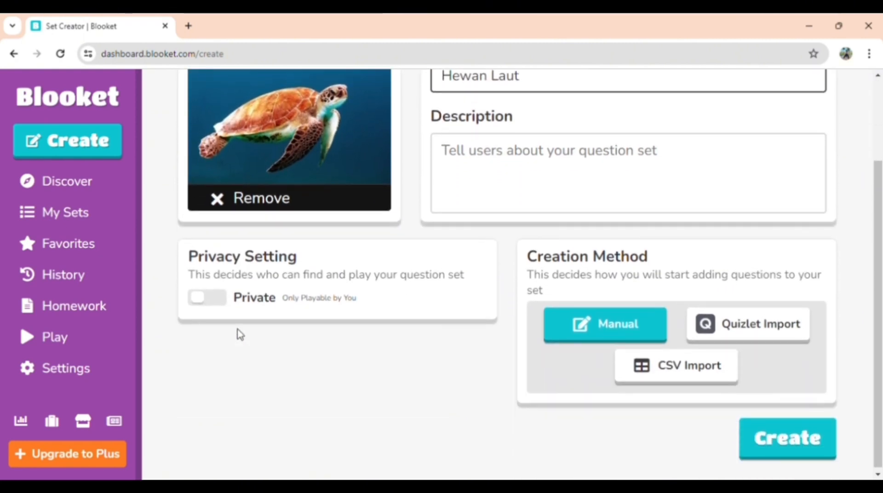
pyautogui.scroll(3, 239, 335)
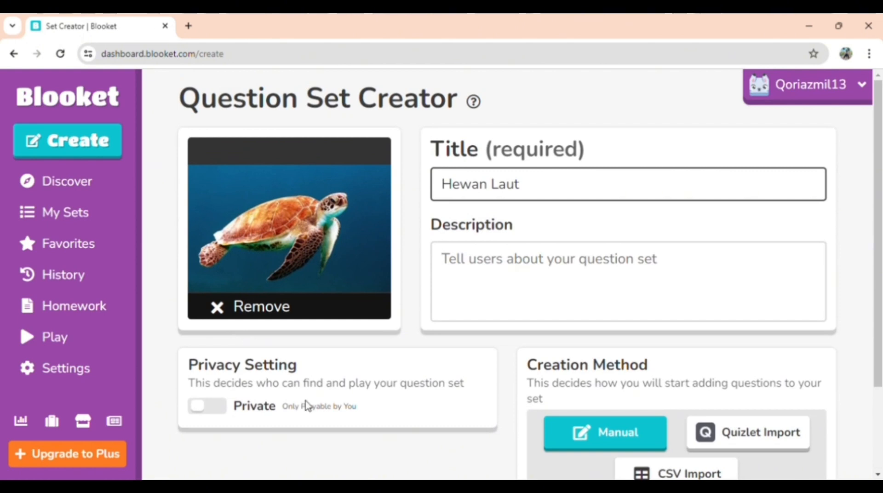
pyautogui.scroll(-3, 308, 401)
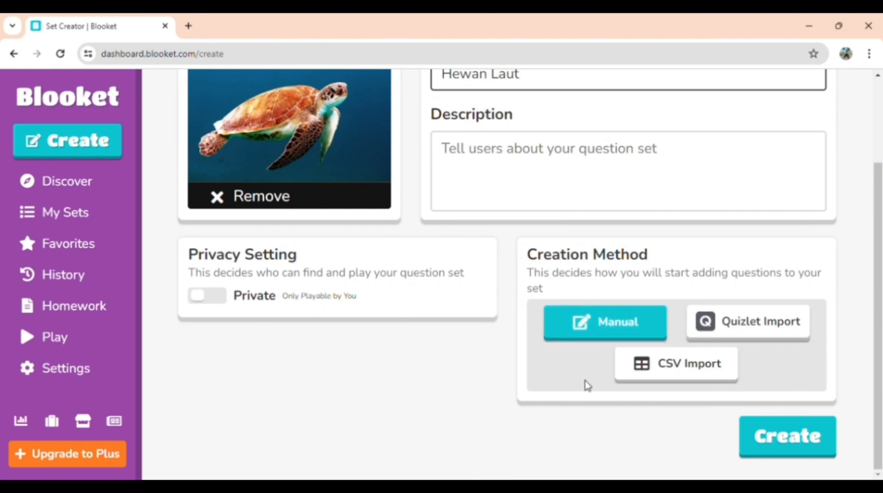
pyautogui.click(706, 376)
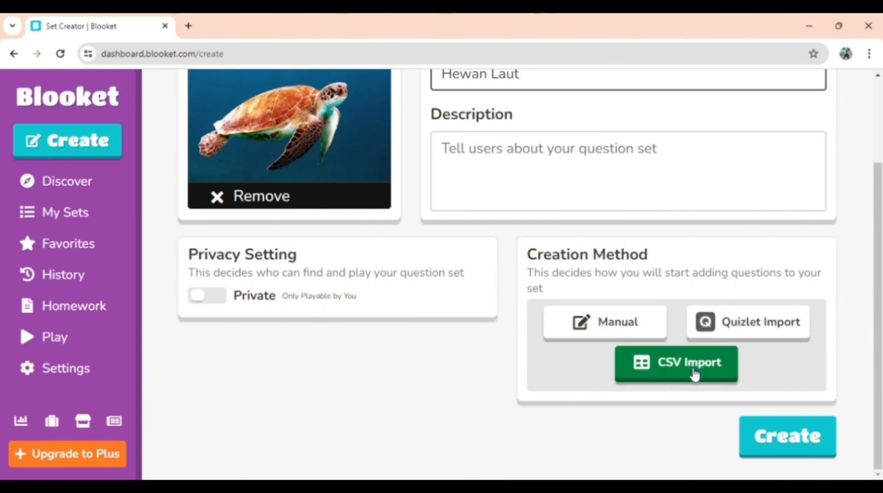
pyautogui.click(781, 435)
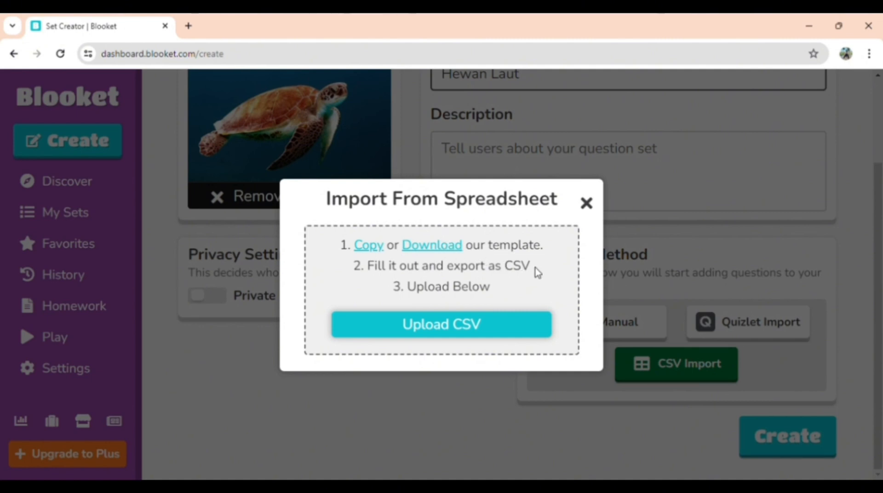
pyautogui.click(466, 335)
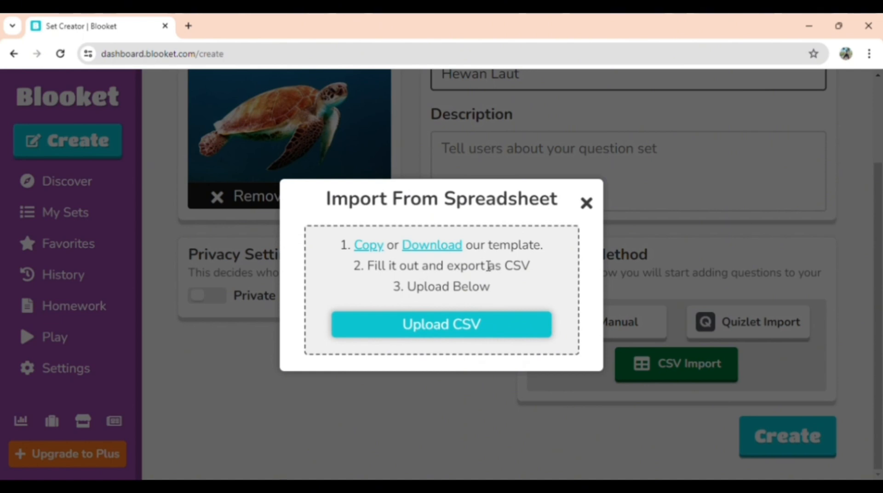
pyautogui.click(587, 203)
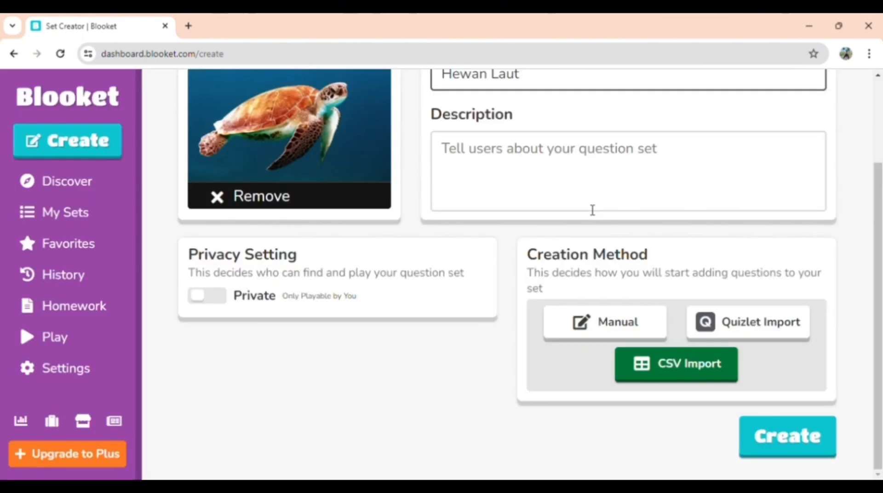
# Try Quizlet Import as the creation method, go through its instructions to the paste stage, and close it without adding questions.
pyautogui.click(782, 331)
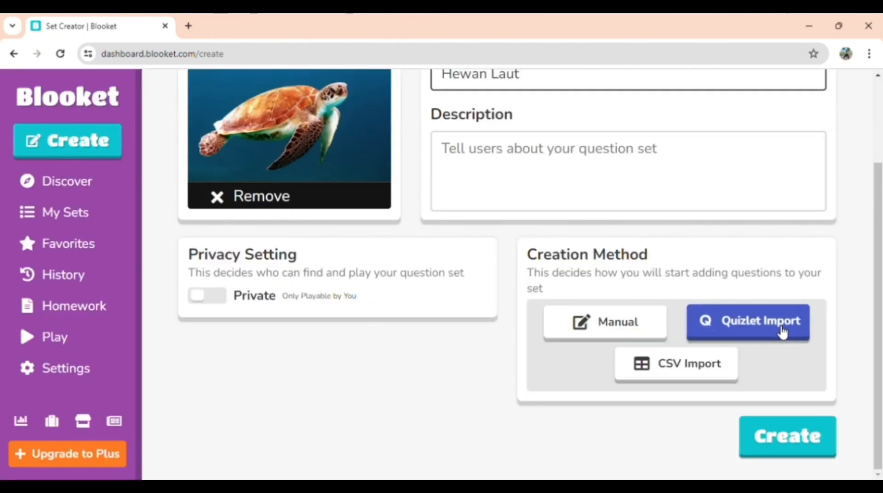
pyautogui.click(776, 440)
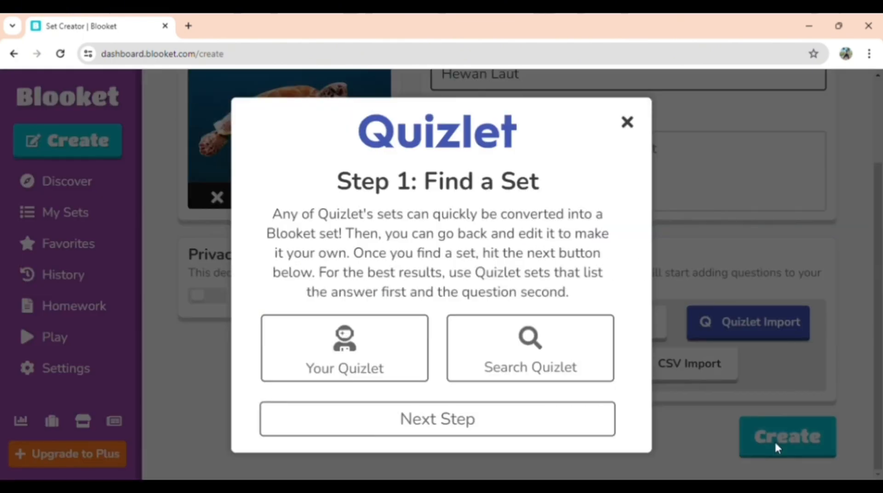
pyautogui.click(408, 426)
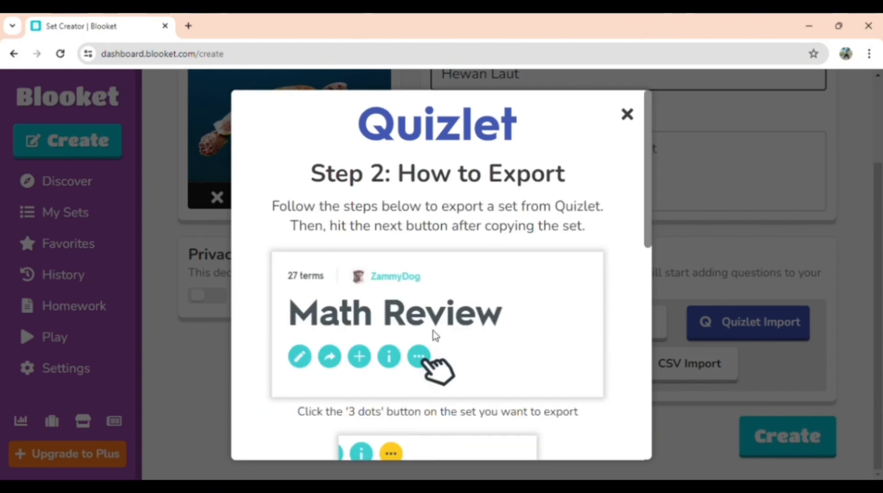
pyautogui.scroll(-6, 438, 270)
pyautogui.click(468, 438)
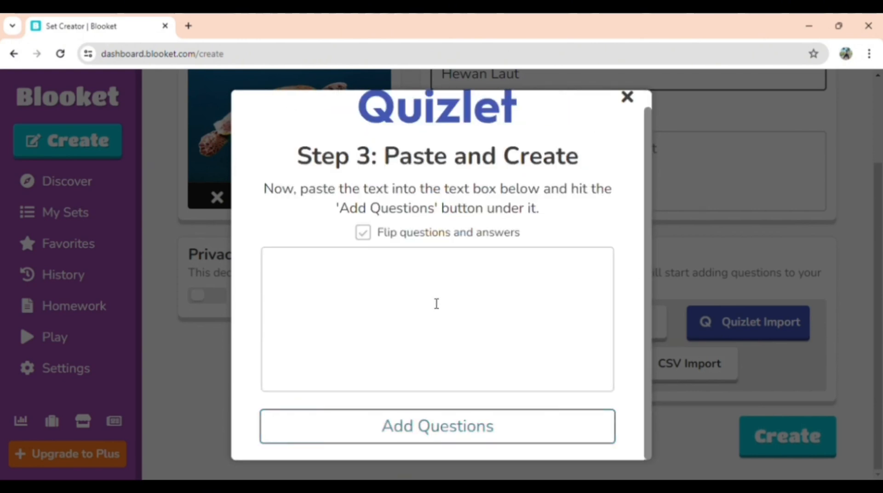
pyautogui.click(385, 273)
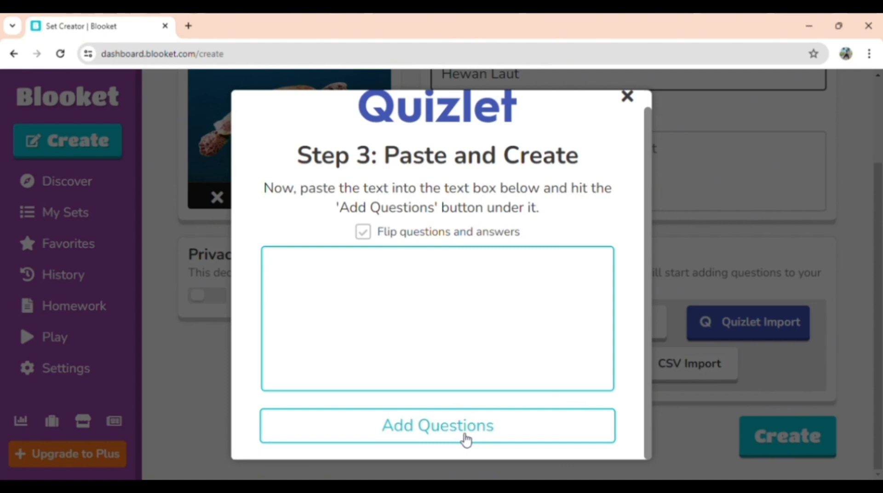
pyautogui.click(628, 96)
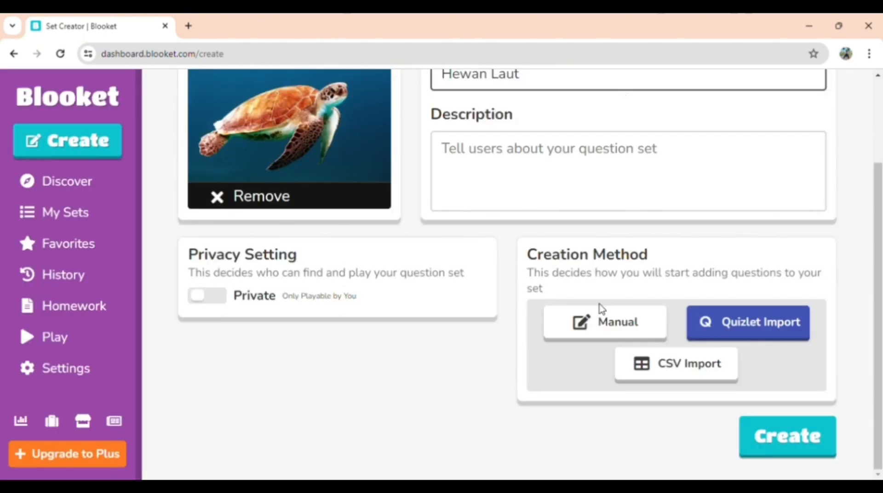
# Choose Manual as the creation method and create the question set.
pyautogui.scroll(3, 605, 307)
pyautogui.scroll(-3, 605, 307)
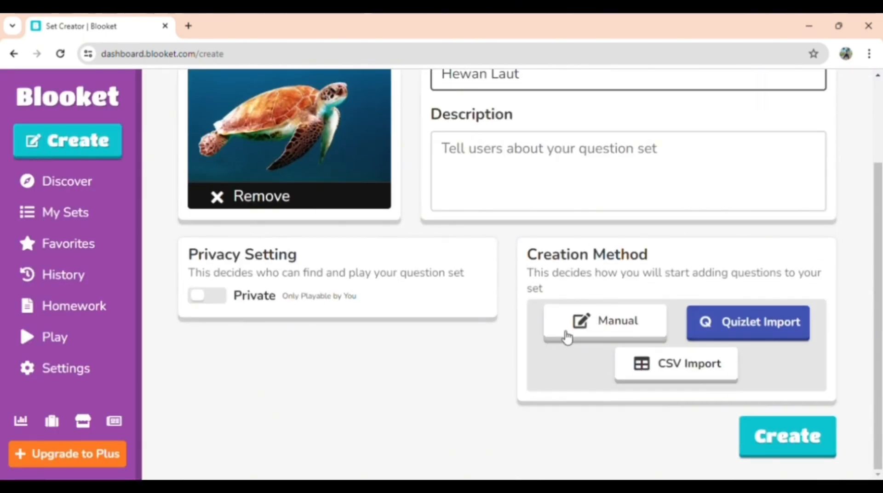
pyautogui.click(582, 330)
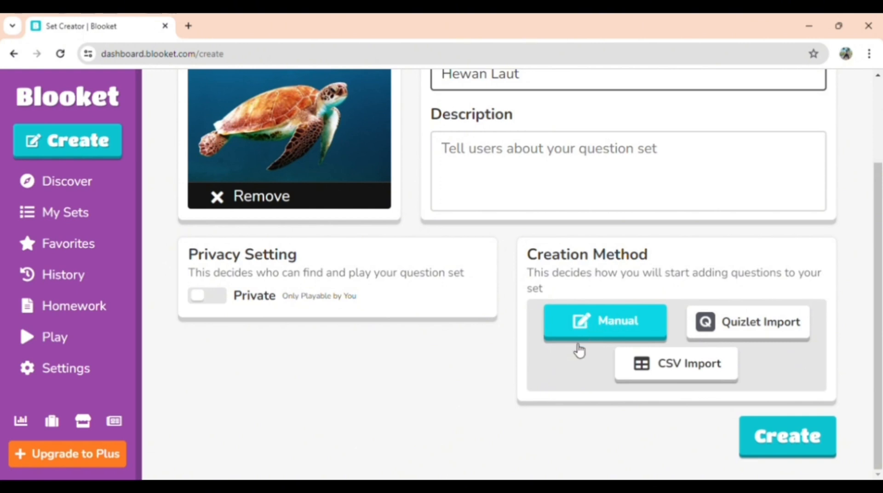
pyautogui.click(788, 448)
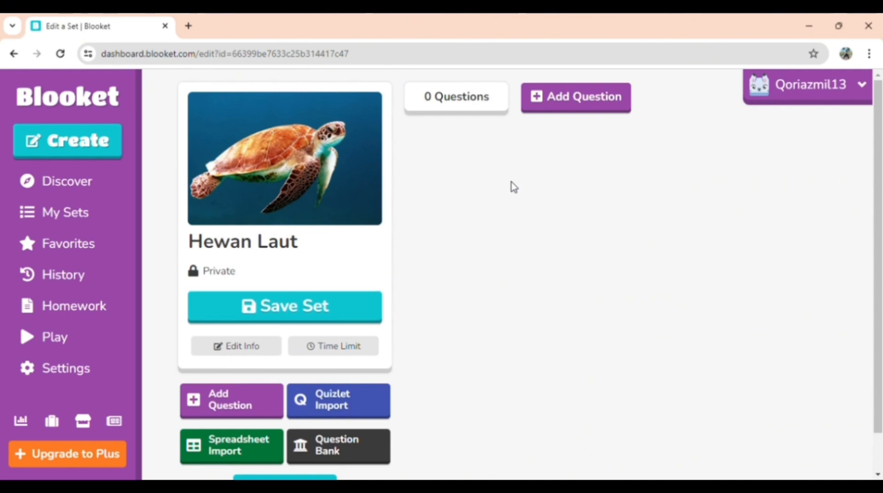
# Examine the ways to add questions to the set, including the Question Bank, and close the bank without adding any.
pyautogui.scroll(-2, 515, 186)
pyautogui.scroll(2, 515, 186)
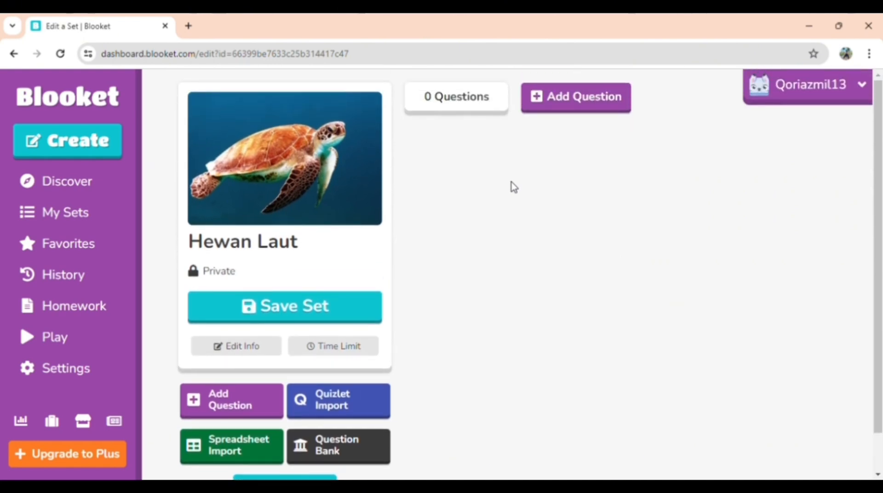
pyautogui.scroll(-1, 515, 187)
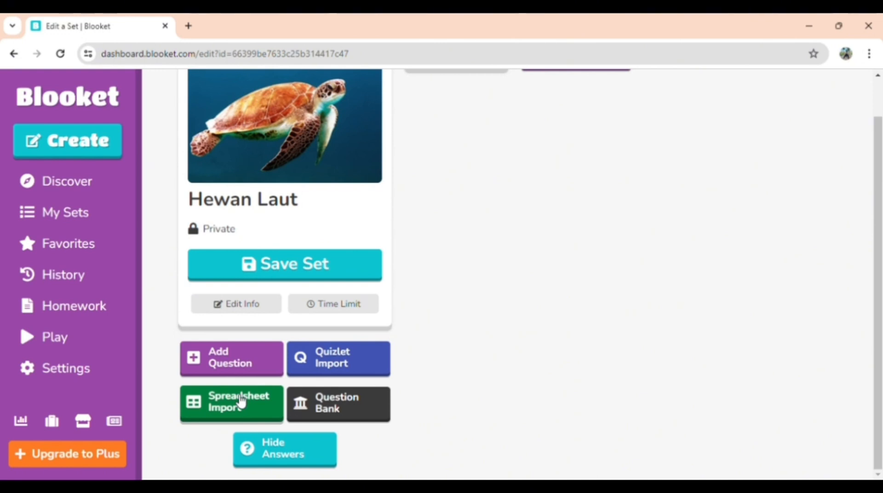
pyautogui.click(345, 417)
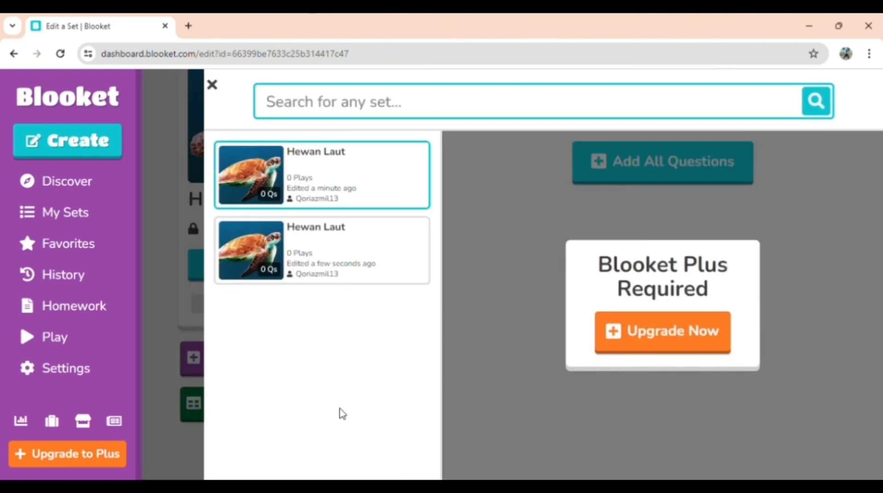
pyautogui.click(340, 106)
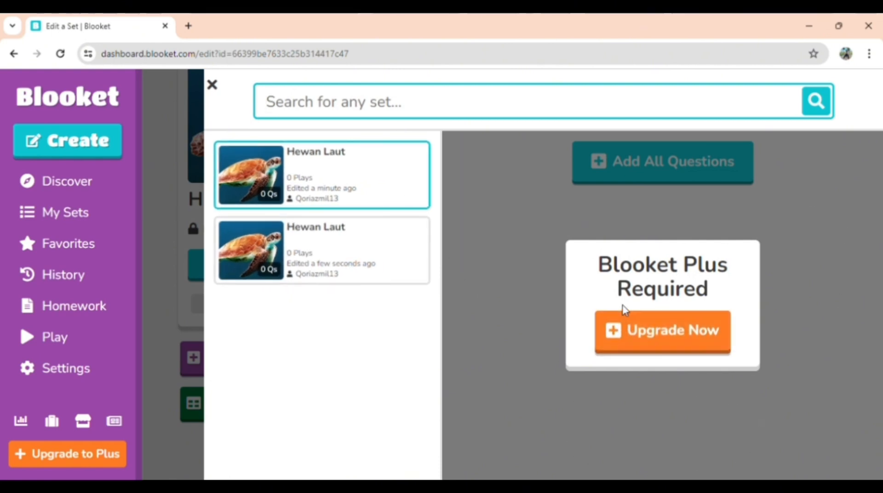
pyautogui.click(212, 85)
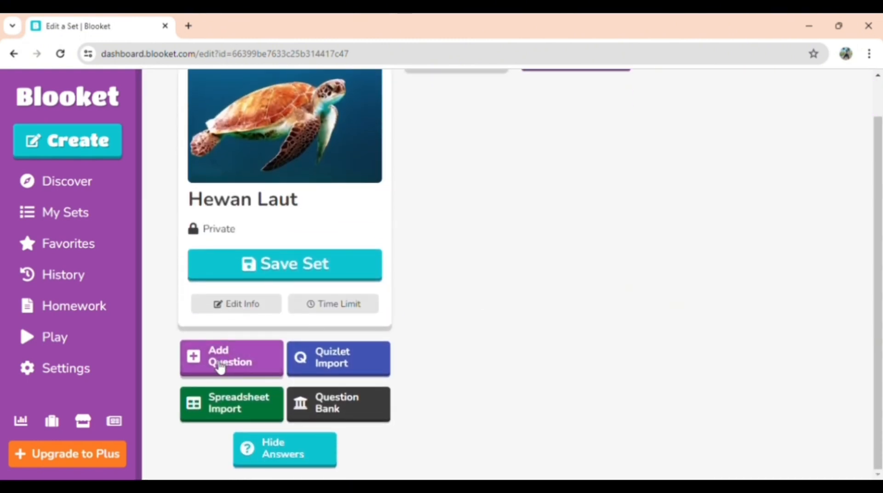
# Add a new question to the set as Multiple Choice with a time limit of 120.
pyautogui.click(240, 364)
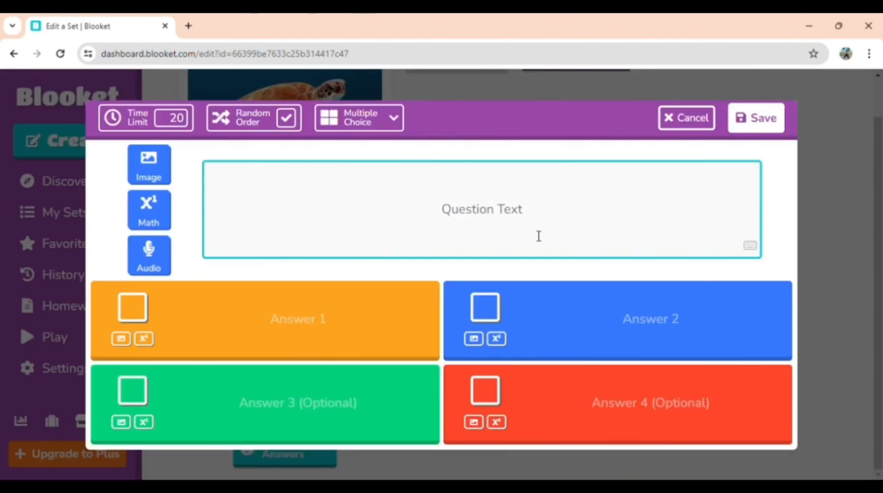
pyautogui.click(386, 126)
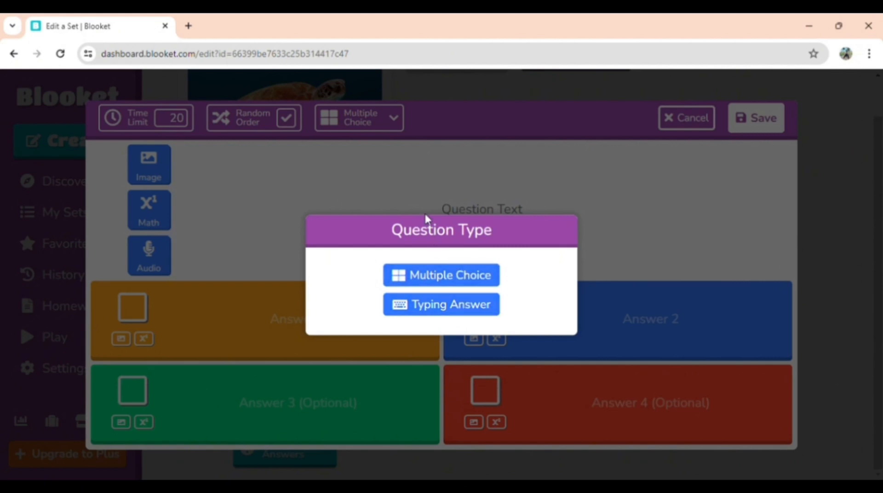
pyautogui.click(463, 281)
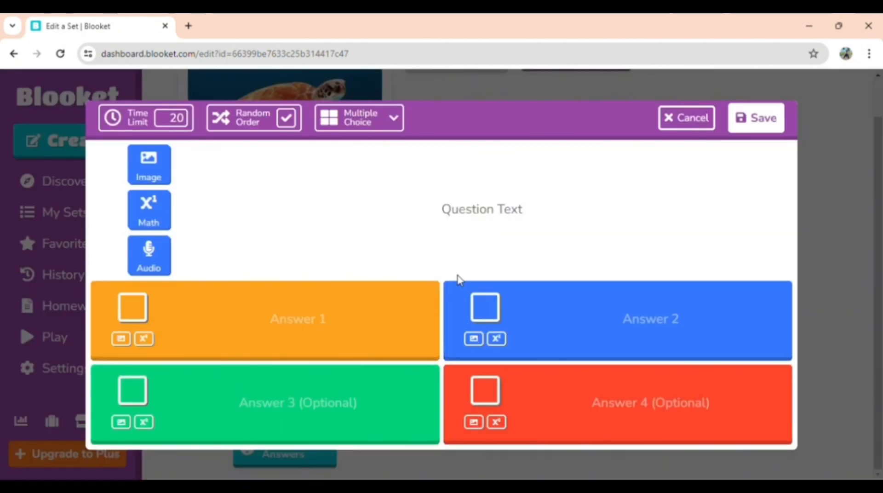
pyautogui.doubleClick(181, 123)
pyautogui.click(213, 215)
pyautogui.write('12')
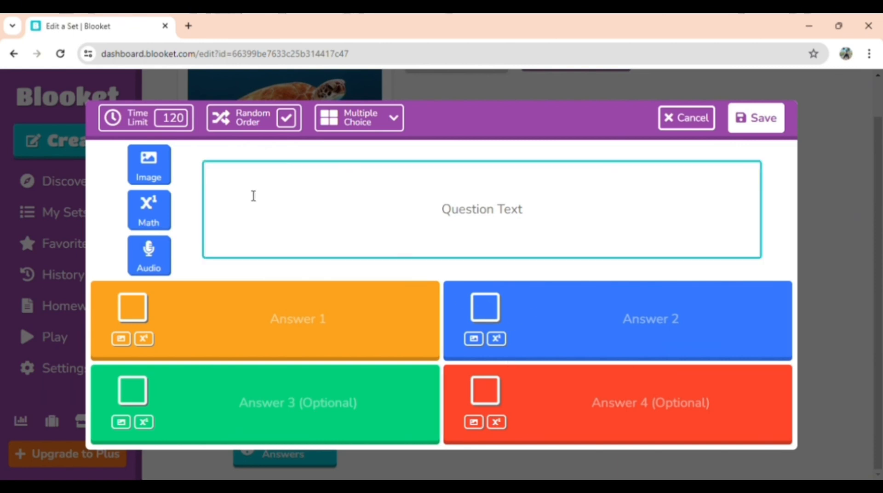
# Try to record audio for the question, and decline the Blooket Plus upgrade.
pyautogui.click(466, 213)
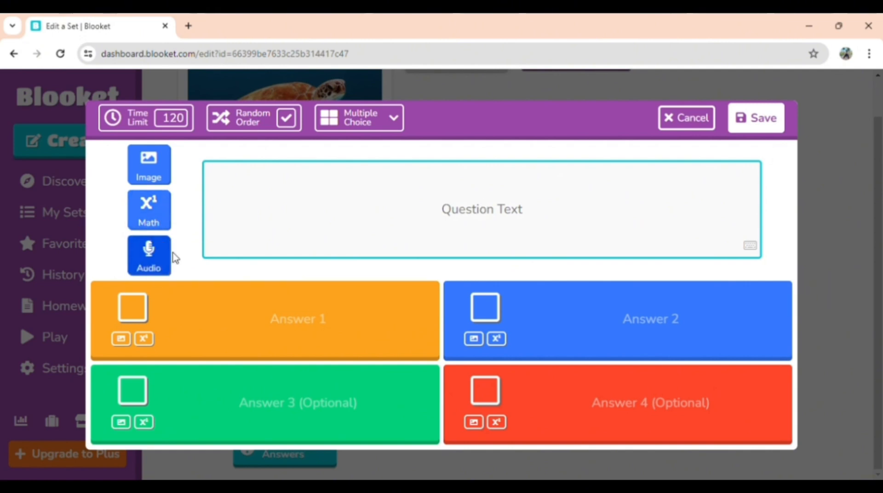
pyautogui.click(152, 266)
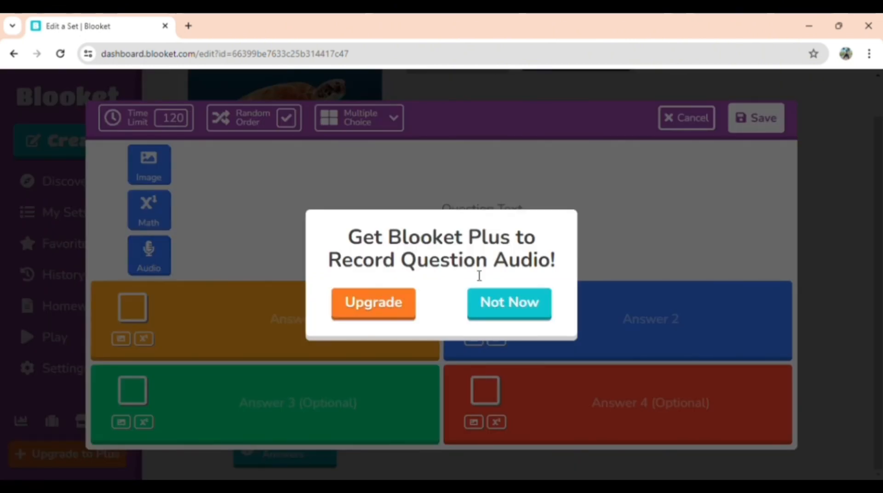
pyautogui.click(514, 305)
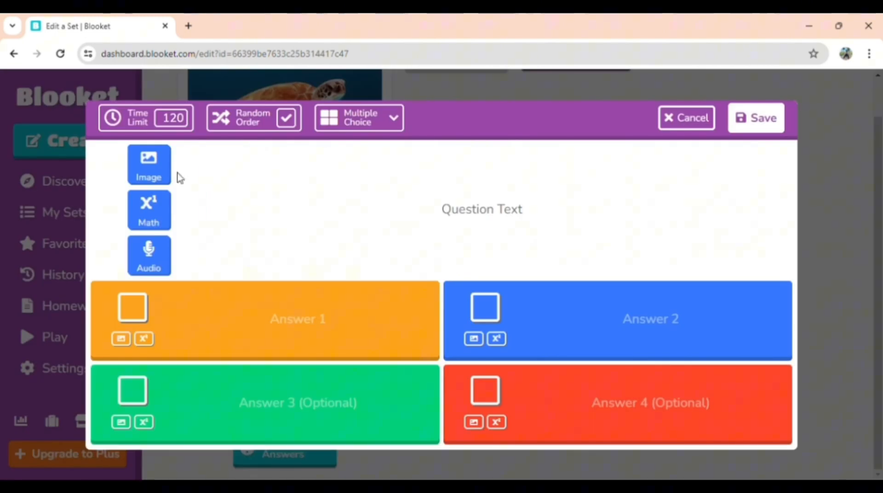
# Open the image gallery for the question's picture and search it for "lumba-lumba".
pyautogui.click(159, 177)
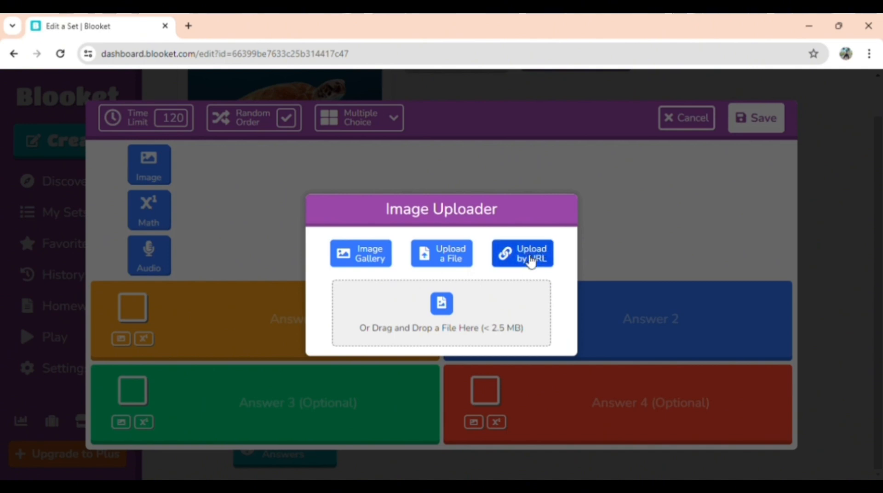
pyautogui.click(370, 262)
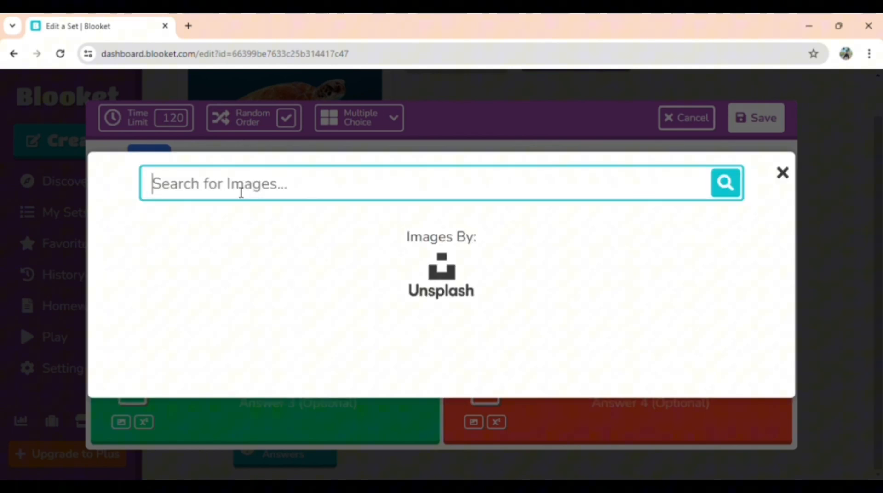
pyautogui.write('lumba-lumb')
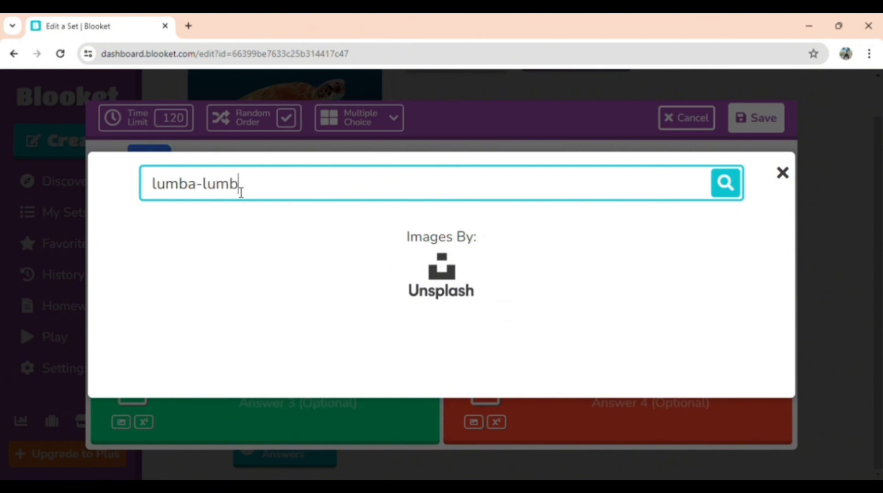
pyautogui.write('a')
pyautogui.press('Return')
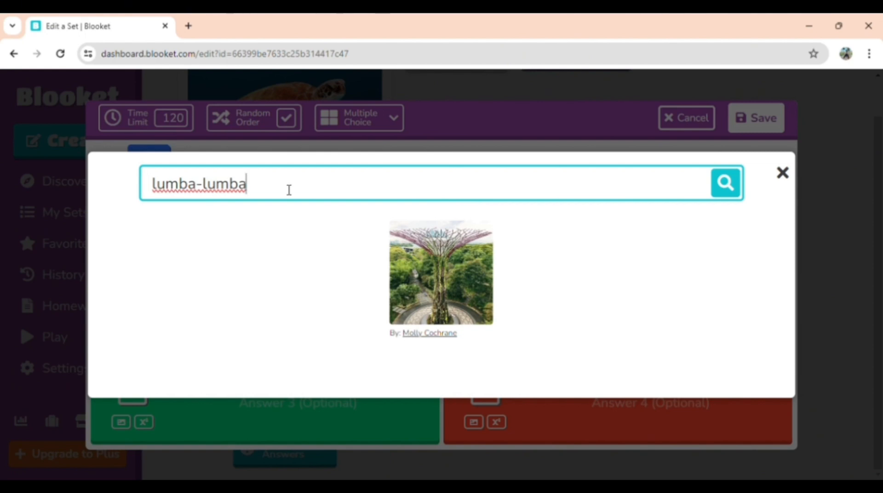
# Replace the image search term with "dolphin" and run the search.
pyautogui.moveTo(284, 182); pyautogui.dragTo(148, 189)
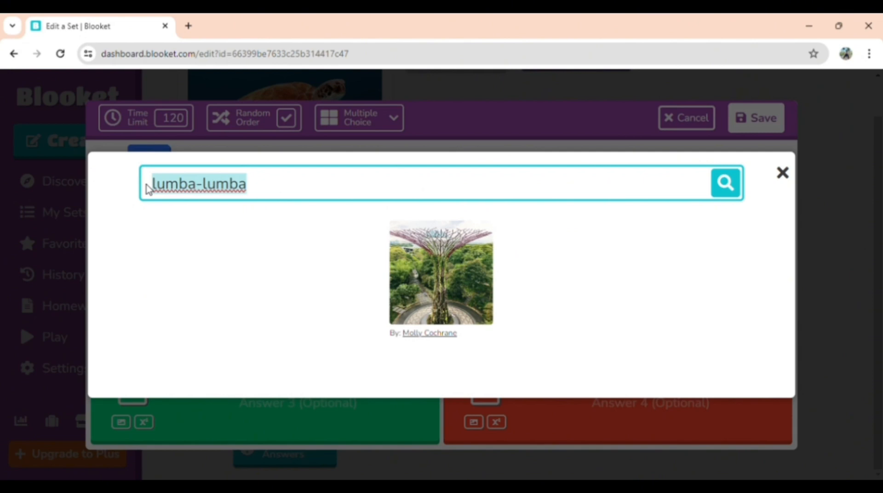
pyautogui.write('sh')
pyautogui.press('BackSpace')
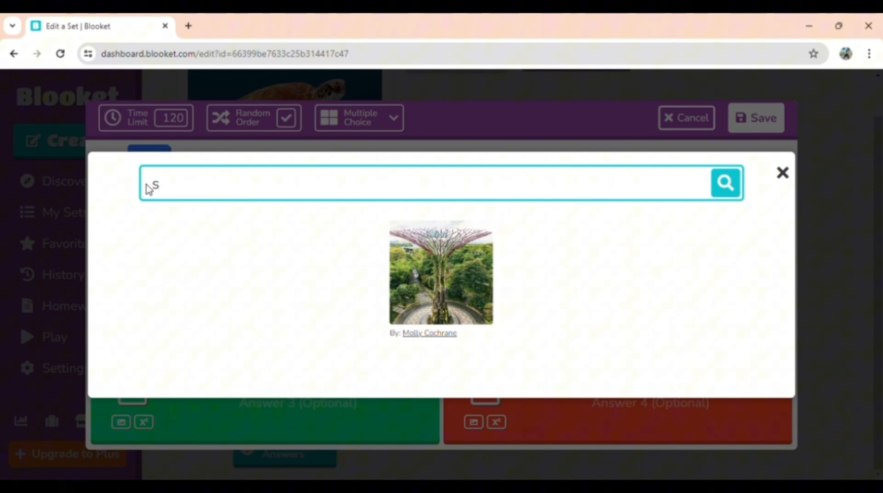
pyautogui.write('olphin')
pyautogui.press('BackSpace')
pyautogui.press('BackSpace')
pyautogui.press('BackSpace')
pyautogui.press('BackSpace')
pyautogui.press('BackSpace')
pyautogui.press('BackSpace')
pyautogui.press('BackSpace')
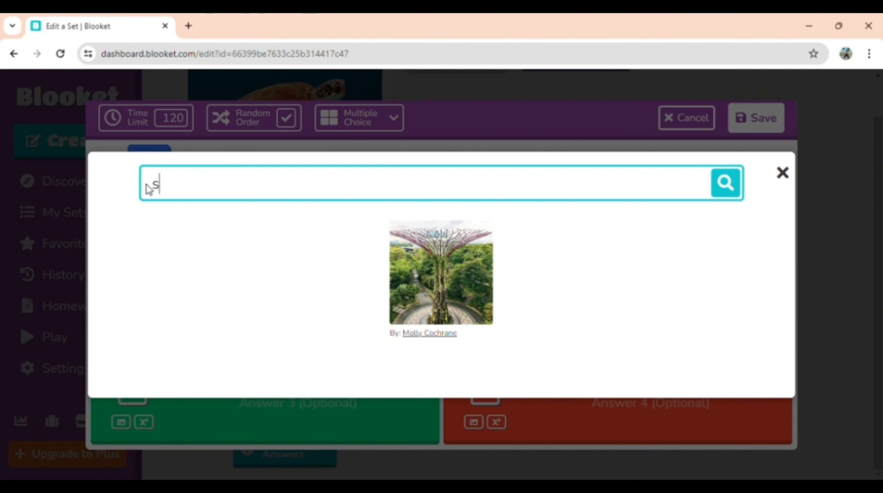
pyautogui.write('dolphin')
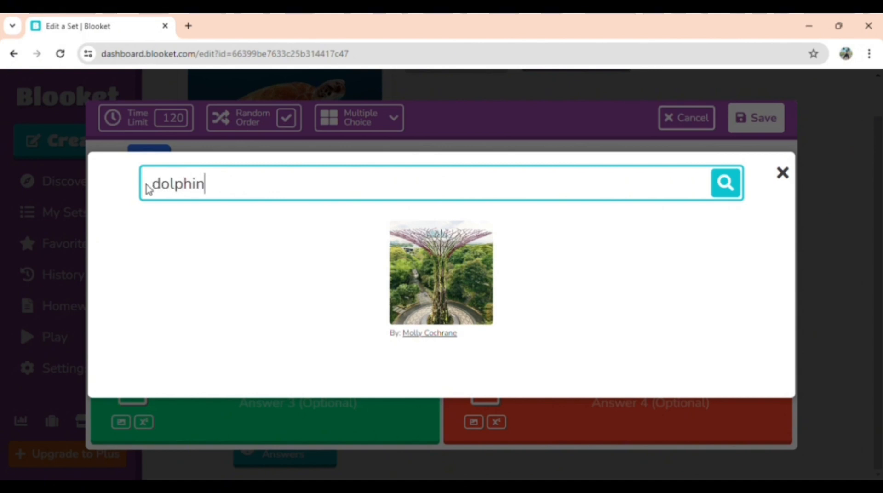
pyautogui.press('Return')
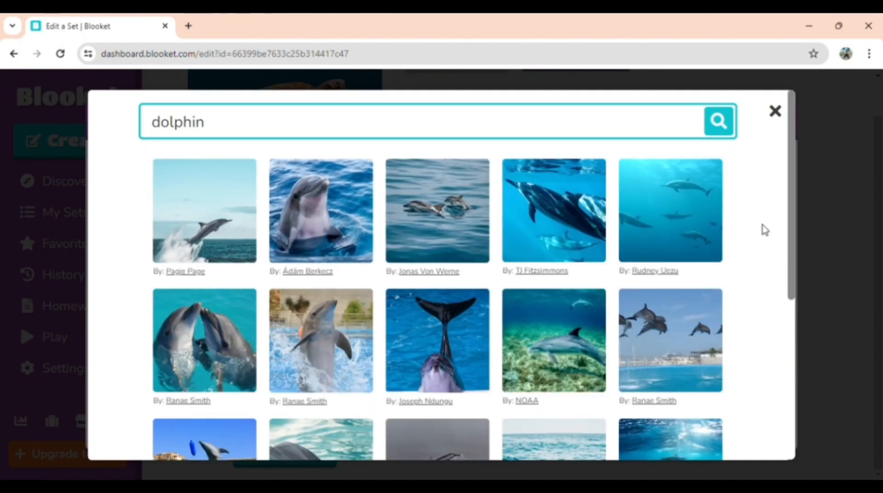
# Browse the dolphin photos and use the one of a single dolphin raising its head upright from blue water.
pyautogui.scroll(-6, 449, 339)
pyautogui.scroll(2, 451, 338)
pyautogui.scroll(3, 450, 338)
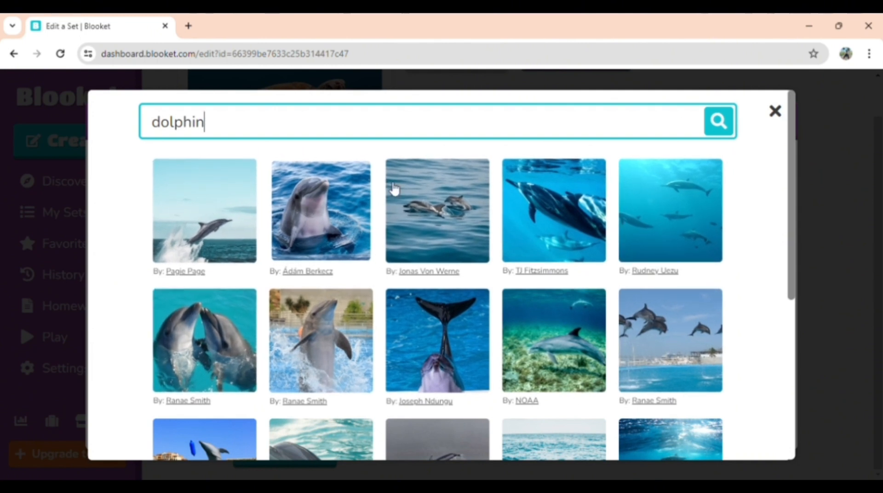
pyautogui.click(338, 228)
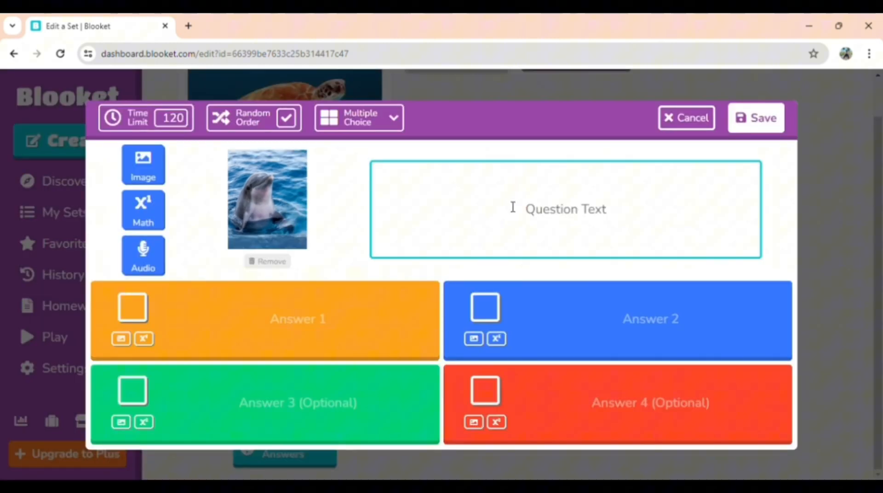
# Enter "Hewan apakah ini?" as the question text beside the dolphin image.
pyautogui.click(562, 215)
pyautogui.write('Hewan ')
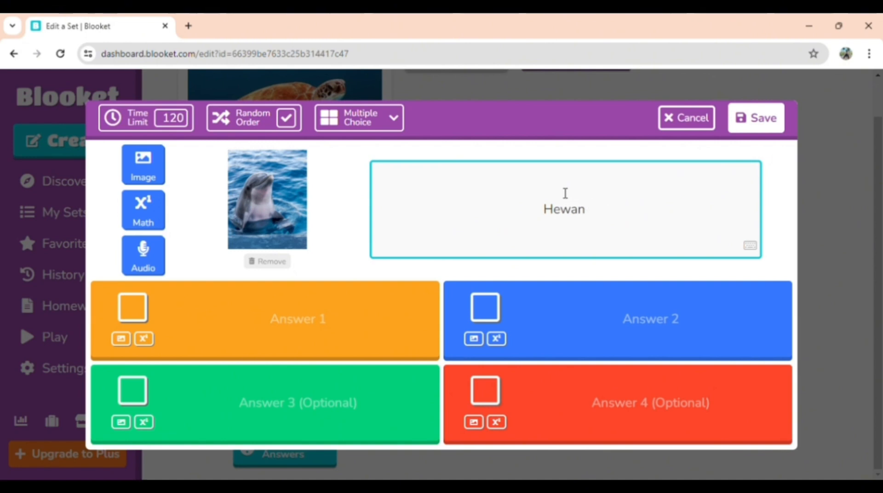
pyautogui.write('apakah ini?')
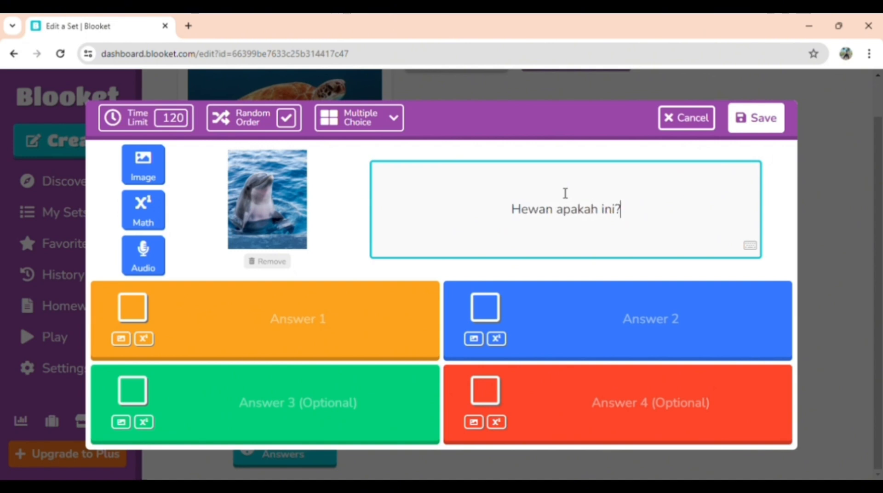
# Fill in "Ikan" as answer 1 and "Kura-Kura" as answer 2.
pyautogui.click(379, 316)
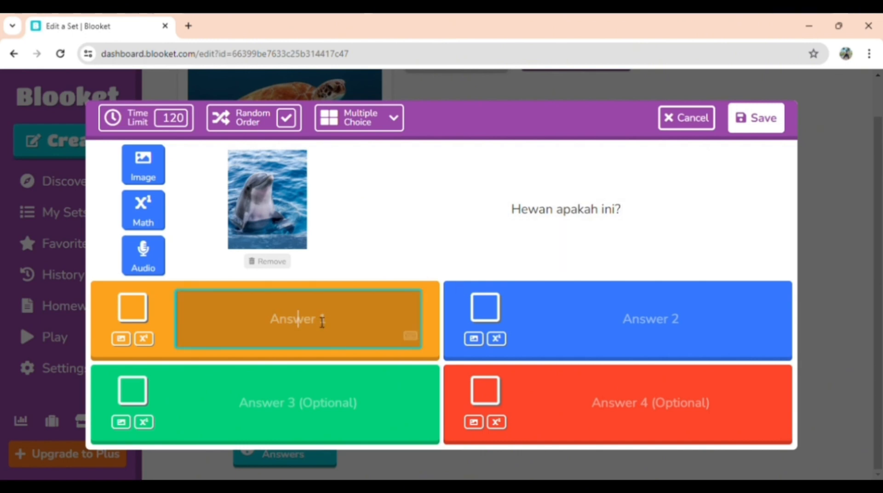
pyautogui.write('ikan')
pyautogui.press('BackSpace')
pyautogui.press('BackSpace')
pyautogui.press('BackSpace')
pyautogui.press('BackSpace')
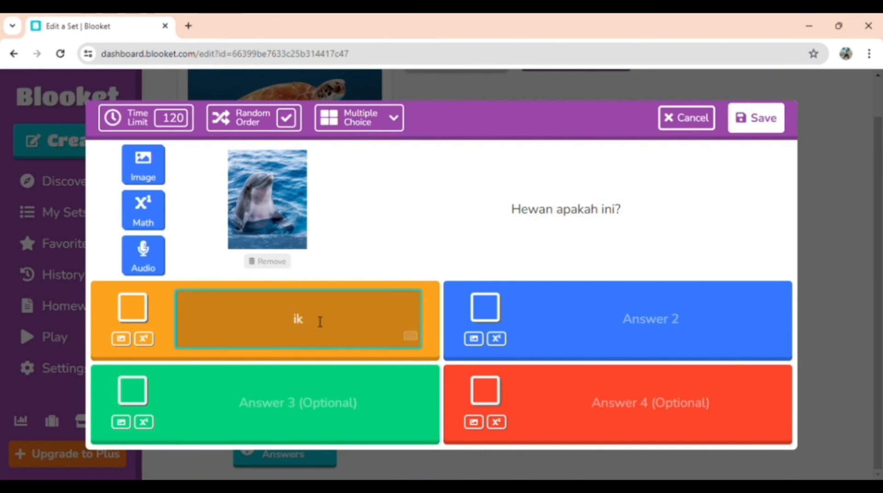
pyautogui.write('Ikan')
pyautogui.click(653, 320)
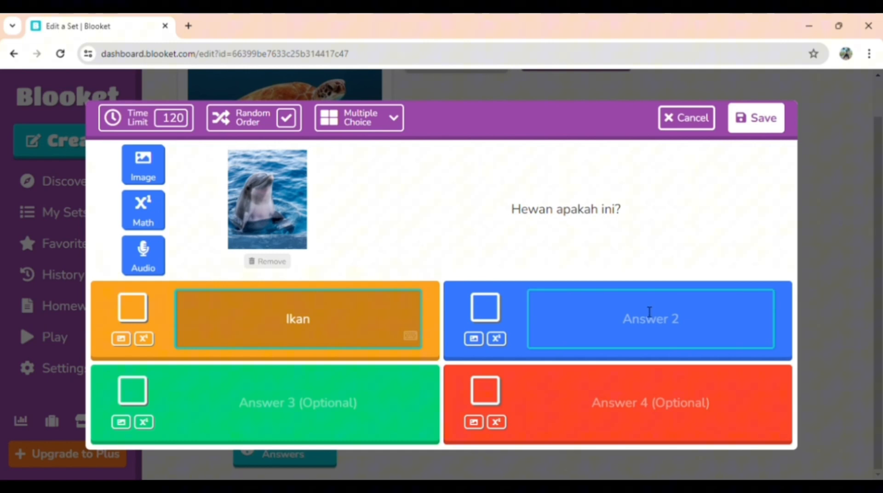
pyautogui.write('Kura-Kue')
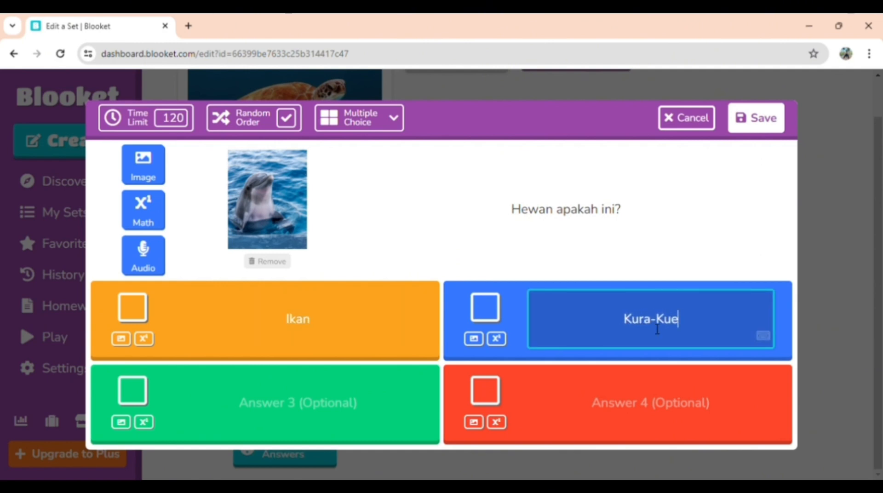
pyautogui.press('BackSpace')
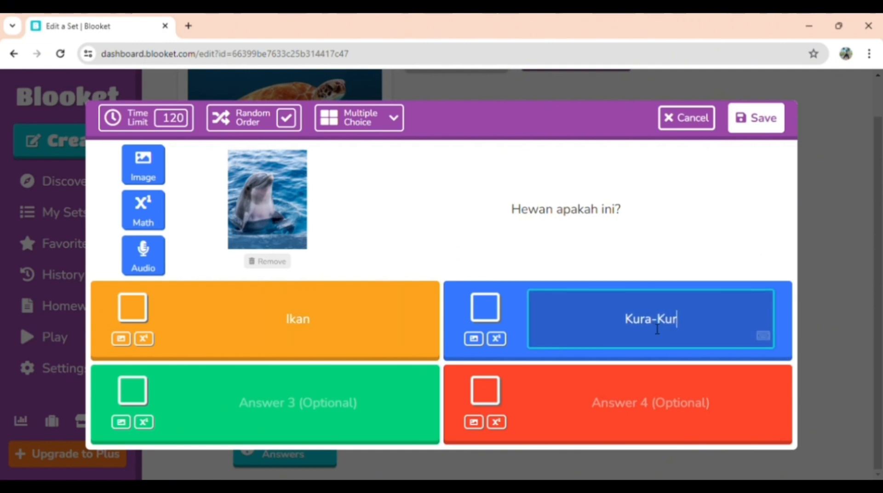
pyautogui.write('ra')
# Enter "Lumba-lumba" as answer 3, marked as the correct one, and save the question.
pyautogui.click(264, 414)
pyautogui.write('L')
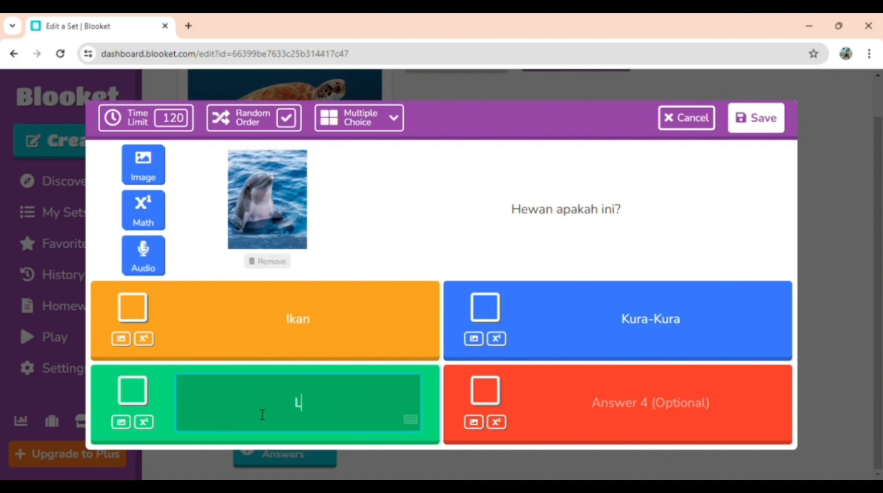
pyautogui.write('umba-lumba')
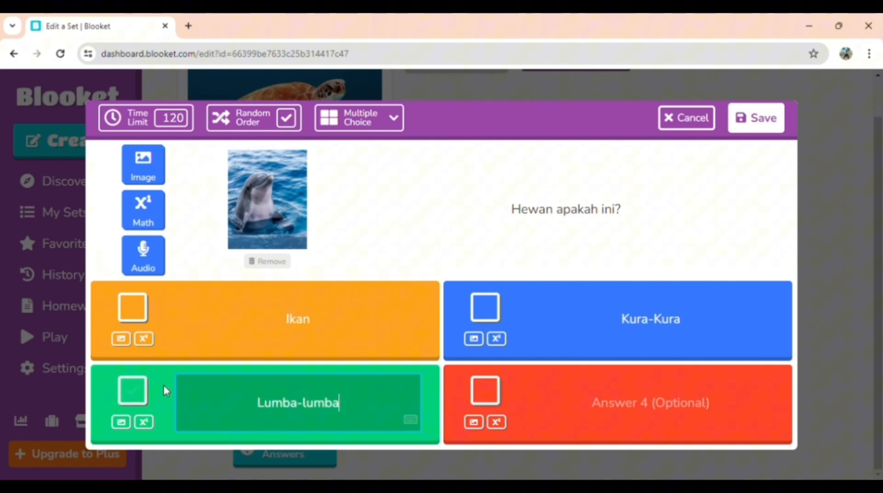
pyautogui.click(137, 401)
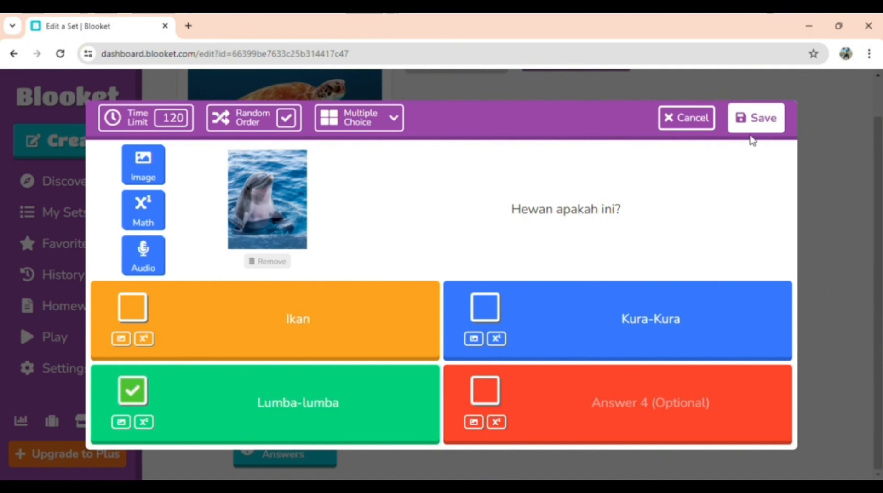
pyautogui.click(762, 121)
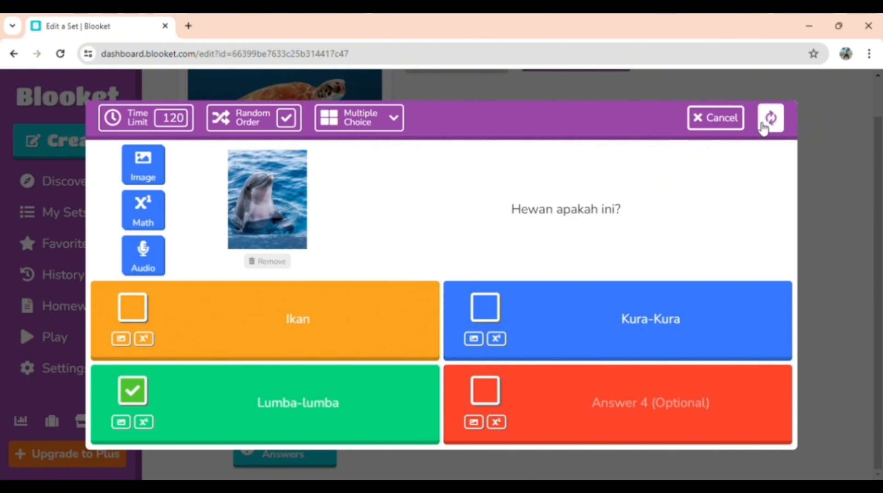
pyautogui.scroll(1, 598, 318)
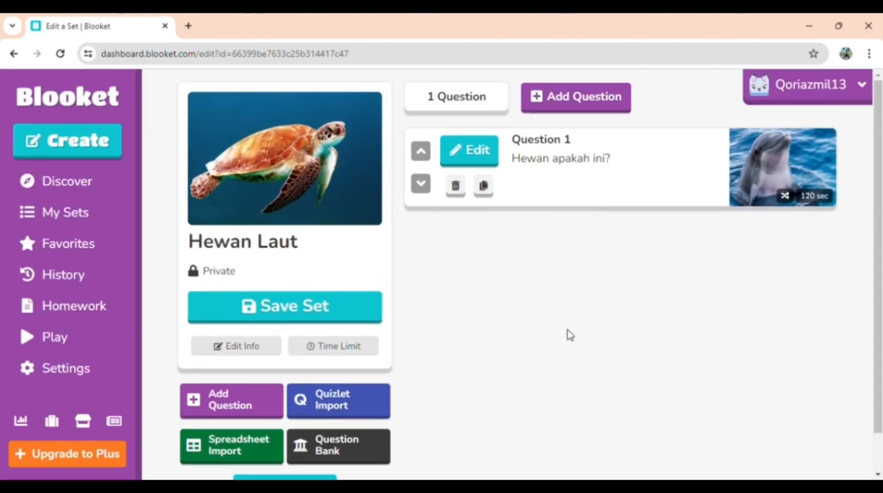
# Add a second question to the set and start adding its image.
pyautogui.click(577, 97)
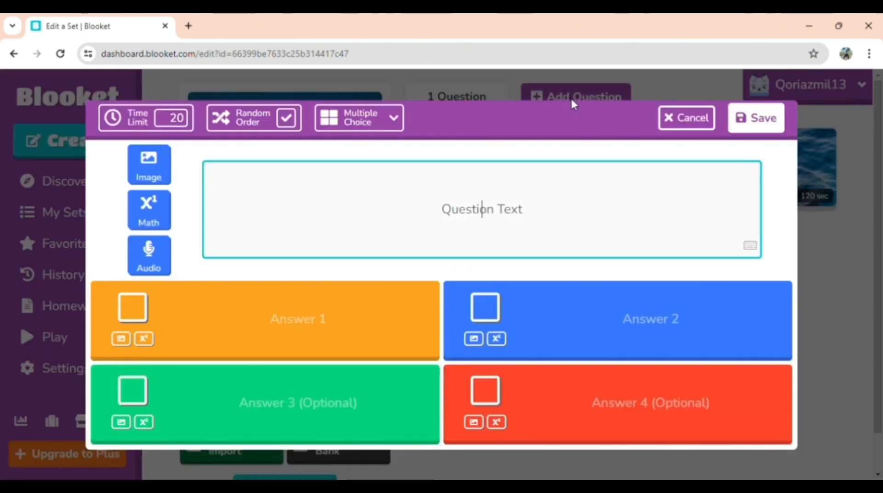
pyautogui.click(161, 179)
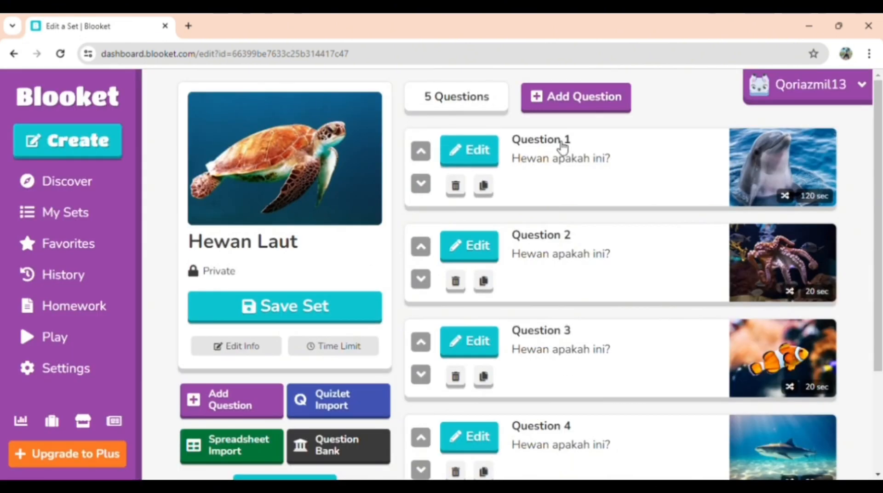
# Try to add an image to question 1's "Ikan" answer, decline the Blooket Plus upgrade and cancel the edit.
pyautogui.scroll(-3, 566, 146)
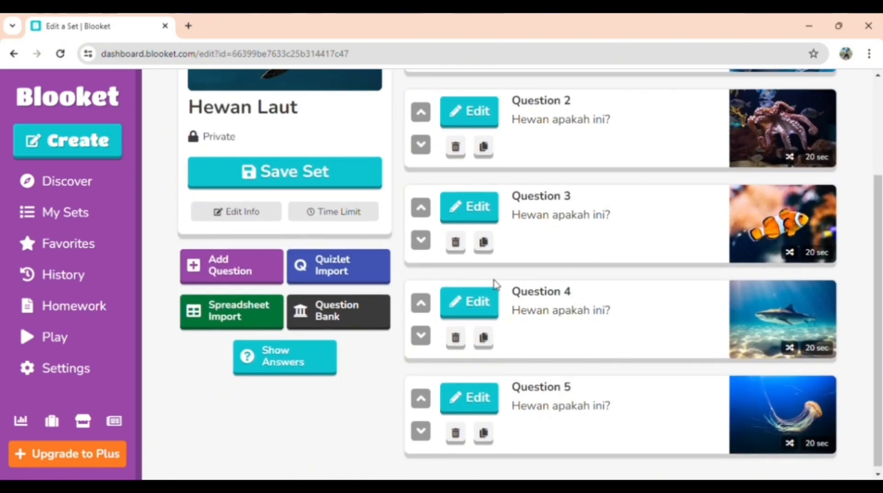
pyautogui.scroll(3, 493, 286)
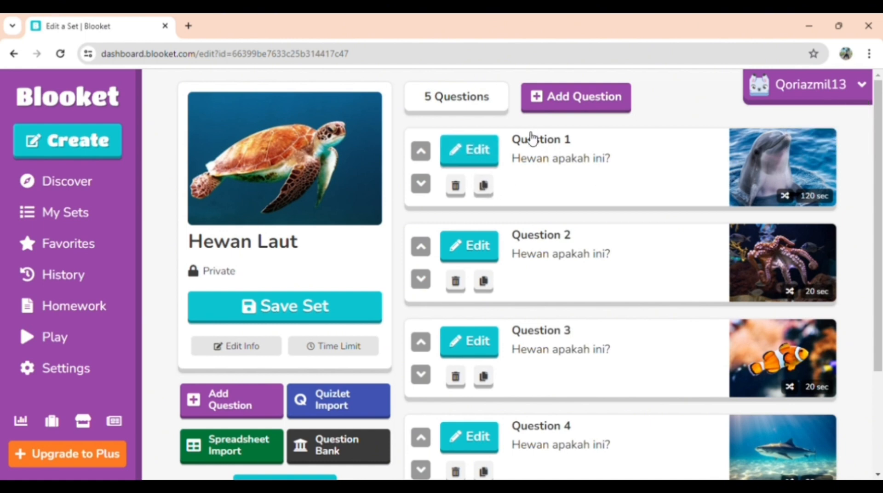
pyautogui.click(478, 158)
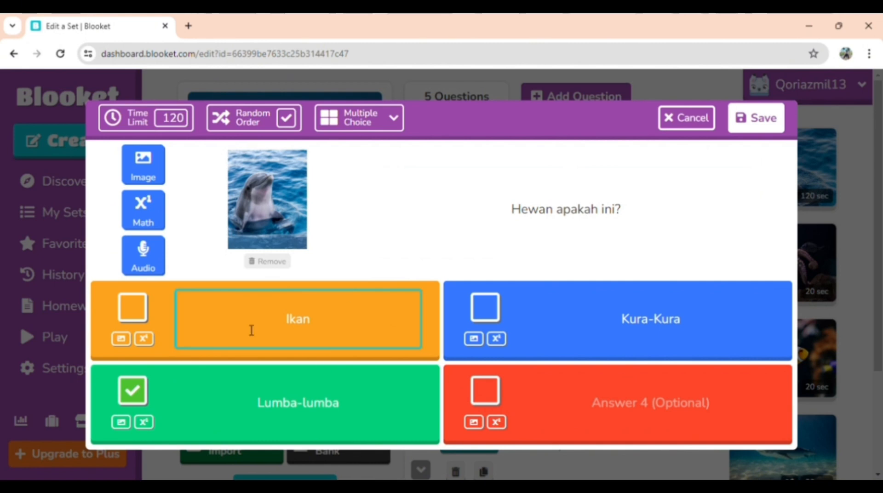
pyautogui.click(121, 341)
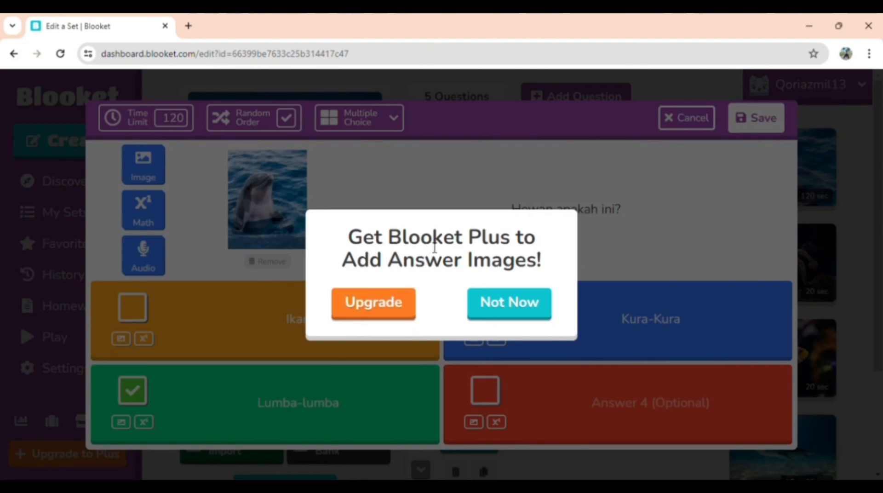
pyautogui.click(508, 303)
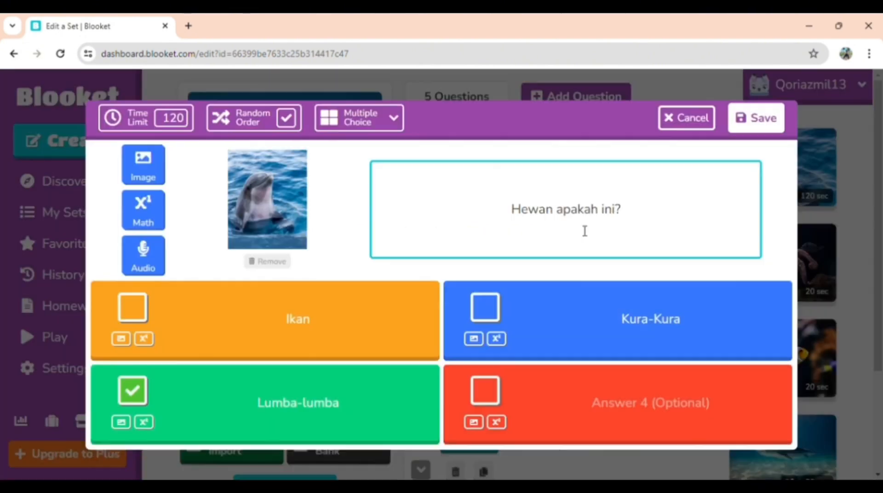
pyautogui.click(683, 120)
# Review the question list, save the "Hewan Laut" set, and postpone the Blooket welcome tour.
pyautogui.scroll(-3, 558, 293)
pyautogui.scroll(2, 557, 293)
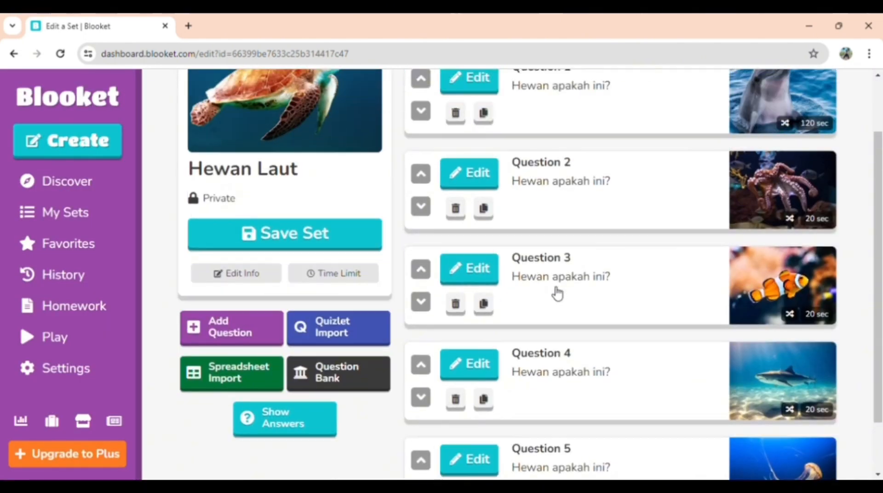
pyautogui.scroll(-1, 557, 293)
pyautogui.scroll(3, 557, 293)
pyautogui.scroll(-3, 557, 293)
pyautogui.scroll(3, 557, 293)
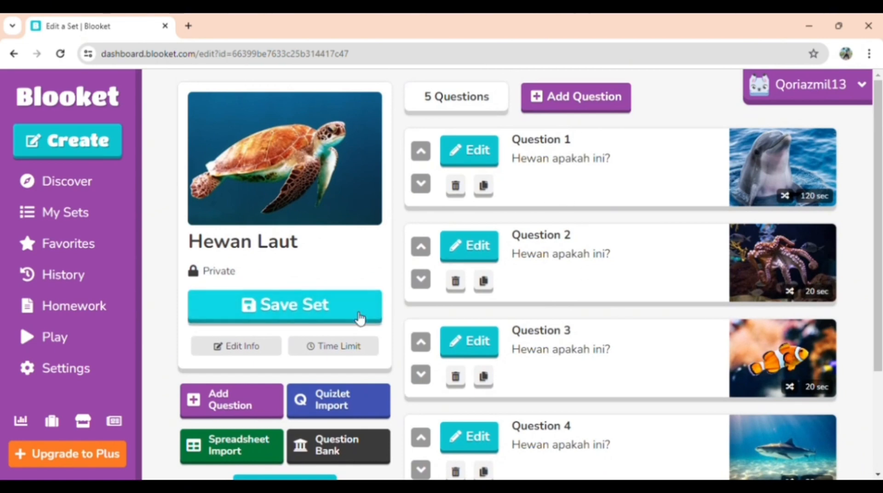
pyautogui.click(339, 316)
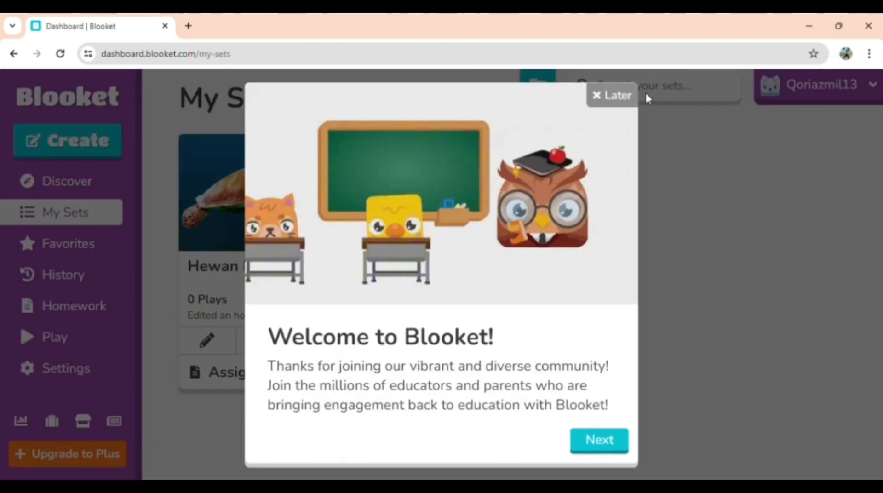
pyautogui.click(618, 94)
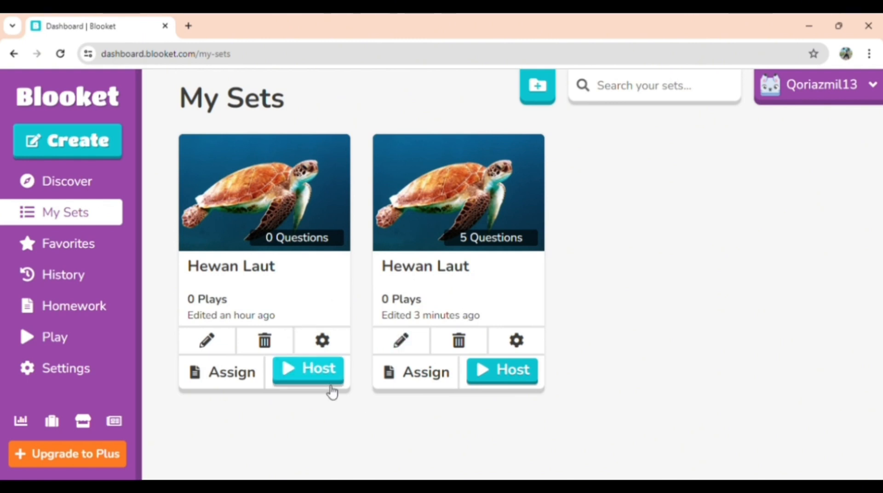
# Host the "Hewan Laut" set and choose Classic as the live game mode.
pyautogui.click(306, 378)
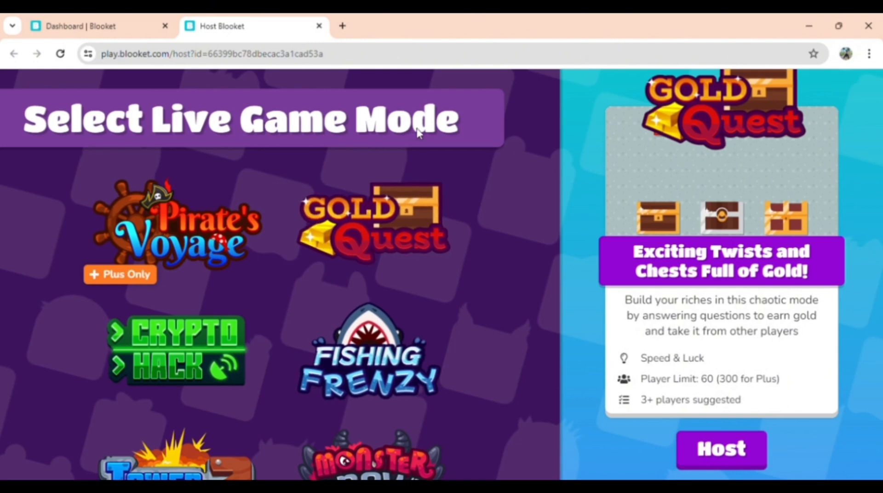
pyautogui.scroll(-2, 391, 264)
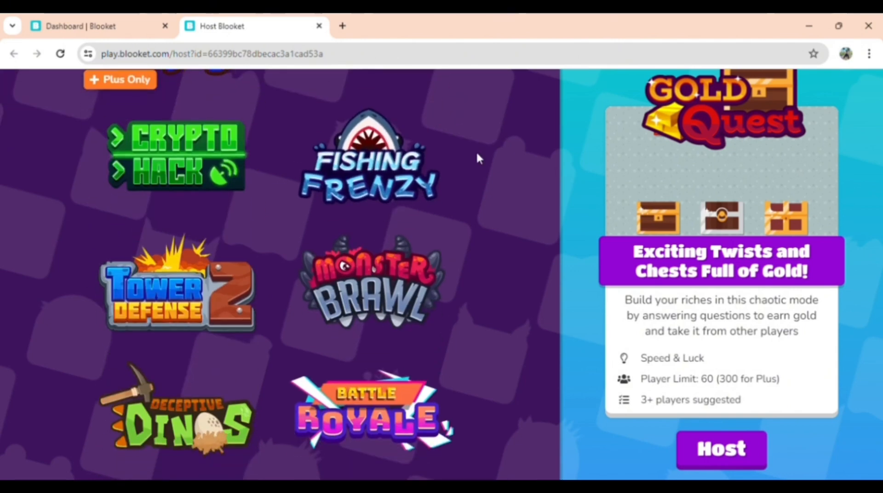
pyautogui.scroll(-7, 392, 317)
pyautogui.scroll(-3, 392, 316)
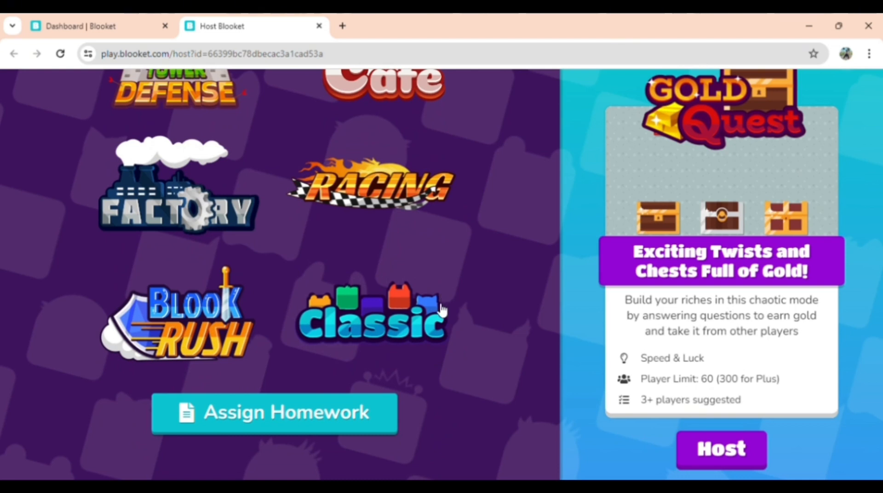
pyautogui.click(372, 328)
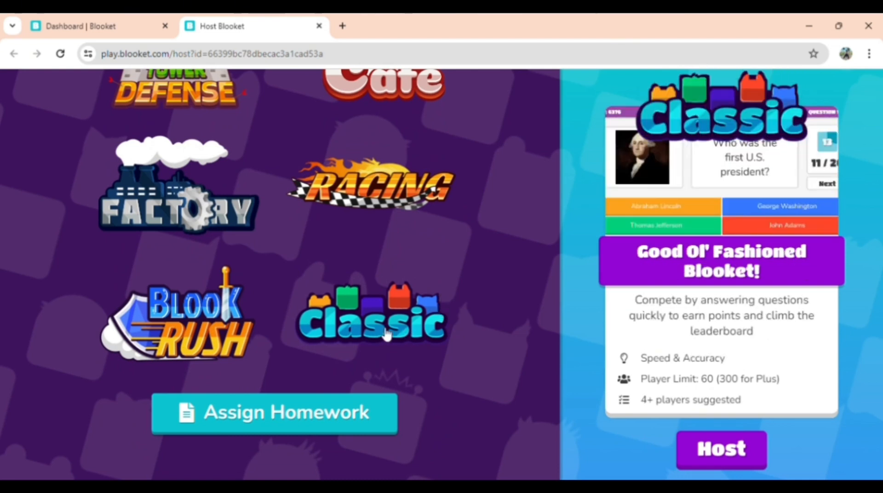
pyautogui.click(725, 462)
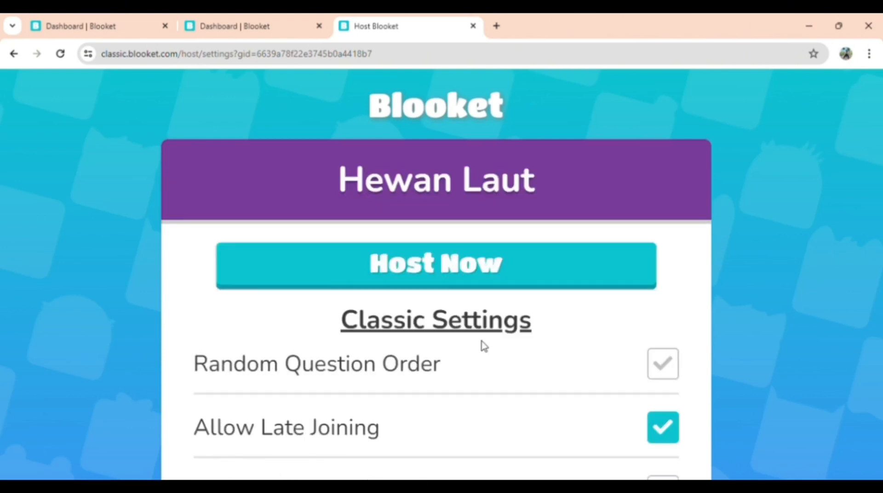
# Turn on Random Question Order in the Classic settings and keep Allow Late Joining enabled.
pyautogui.scroll(-3, 484, 346)
pyautogui.scroll(2, 483, 347)
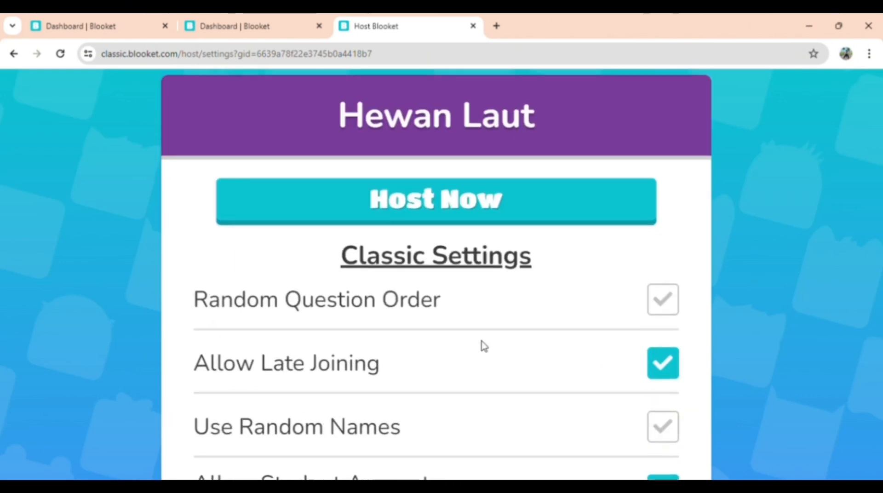
pyautogui.scroll(1, 484, 346)
pyautogui.scroll(-1, 482, 346)
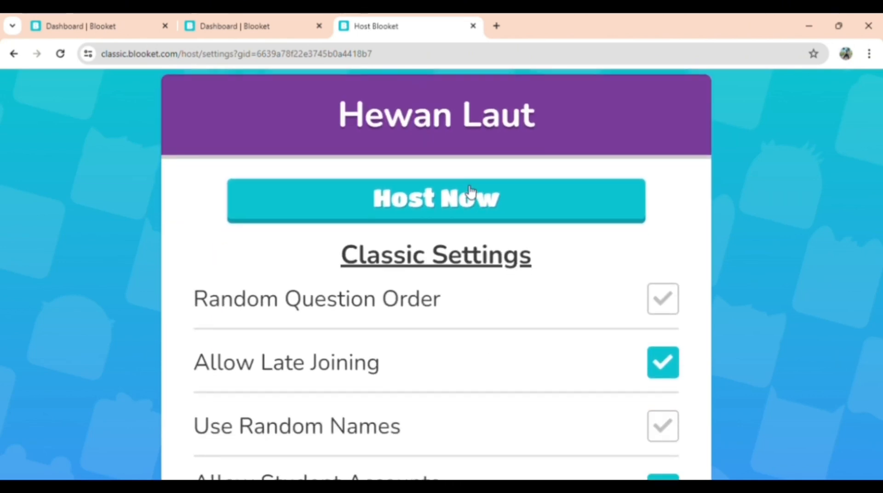
pyautogui.scroll(-3, 517, 329)
pyautogui.scroll(4, 516, 331)
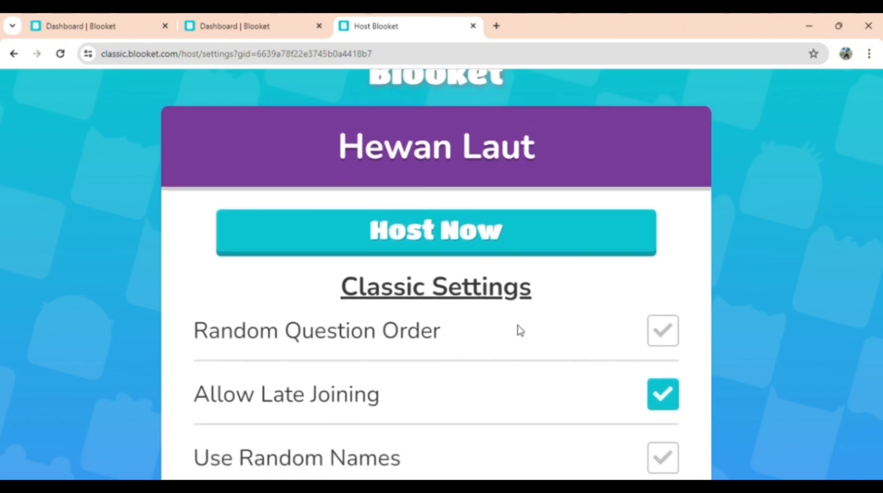
pyautogui.scroll(-3, 520, 330)
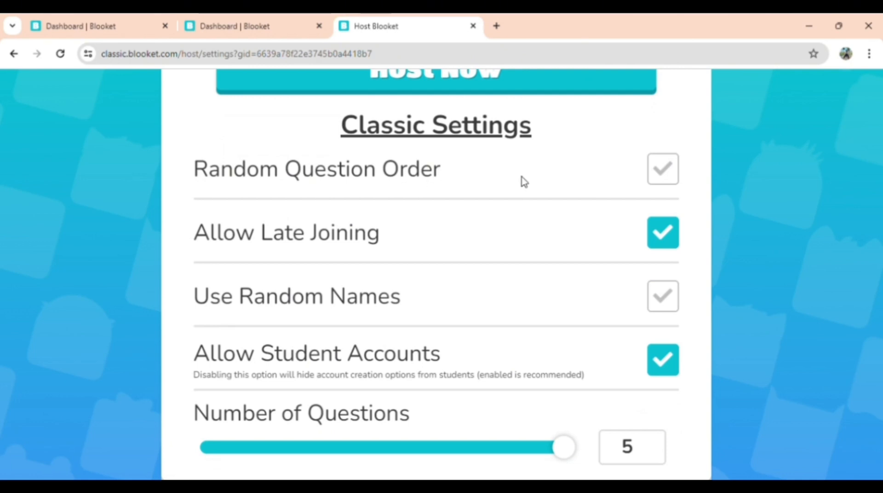
pyautogui.click(665, 173)
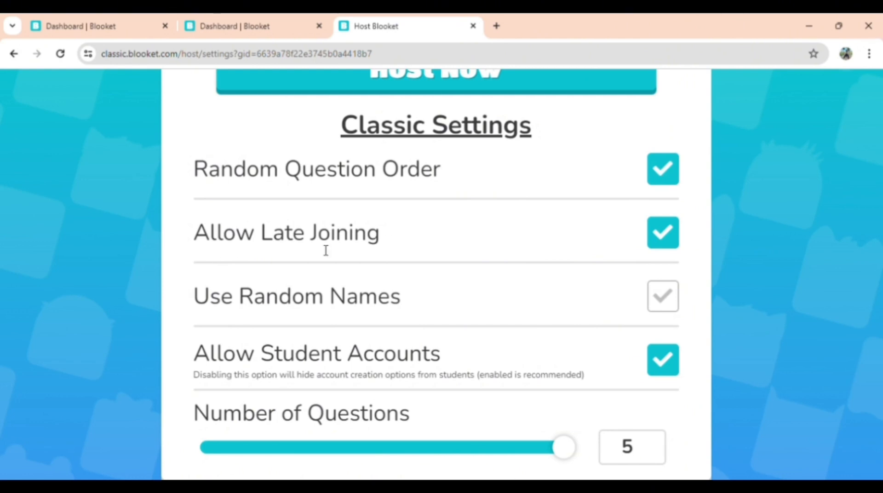
pyautogui.click(669, 242)
pyautogui.click(669, 242)
pyautogui.click(675, 234)
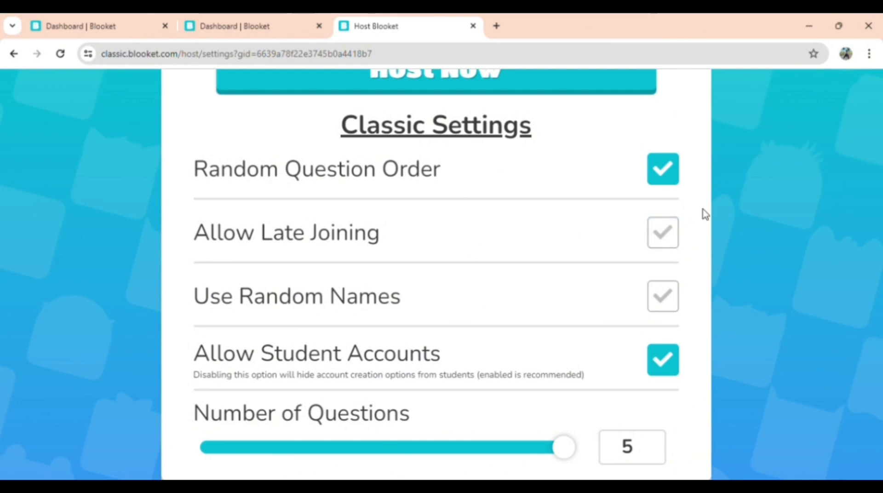
pyautogui.click(666, 240)
pyautogui.scroll(-1, 497, 282)
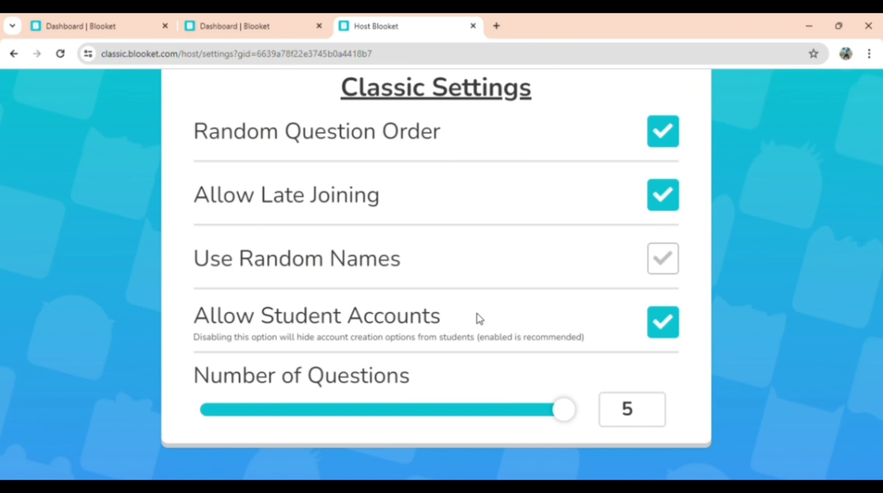
# Disable Allow Student Accounts and start hosting the "Hewan Laut" game.
pyautogui.click(660, 333)
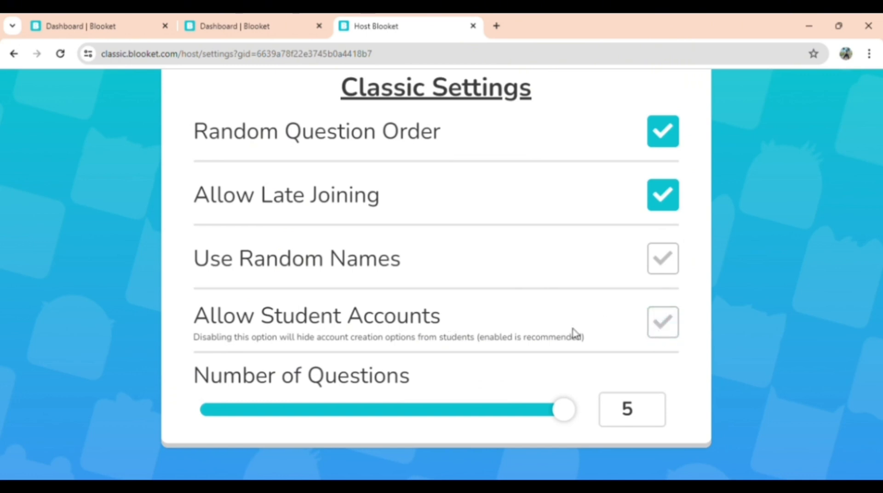
pyautogui.scroll(5, 584, 322)
pyautogui.scroll(-3, 400, 207)
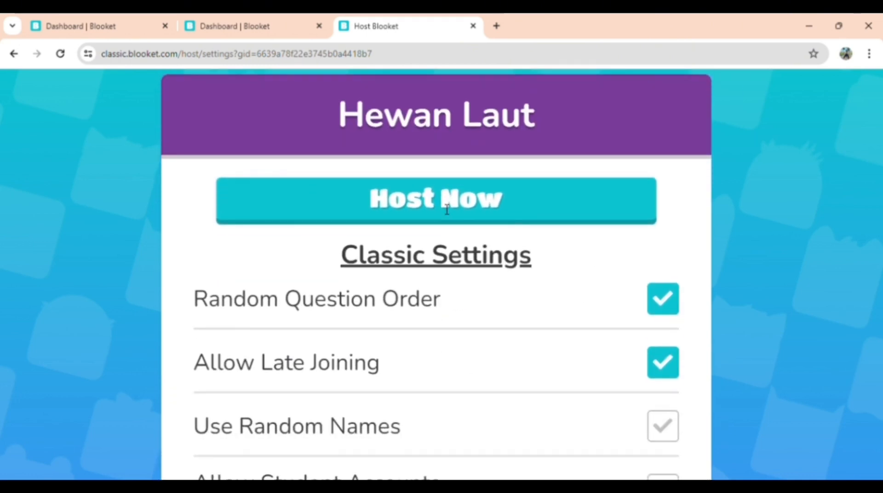
pyautogui.scroll(3, 439, 242)
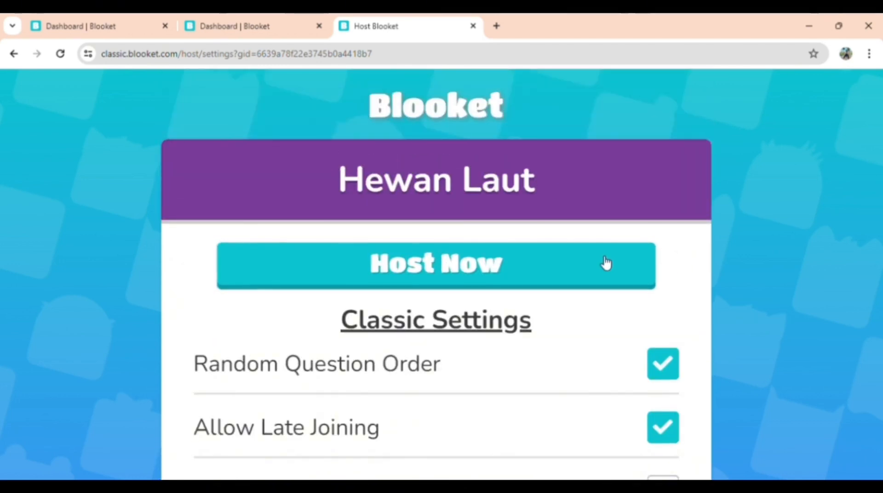
pyautogui.click(454, 273)
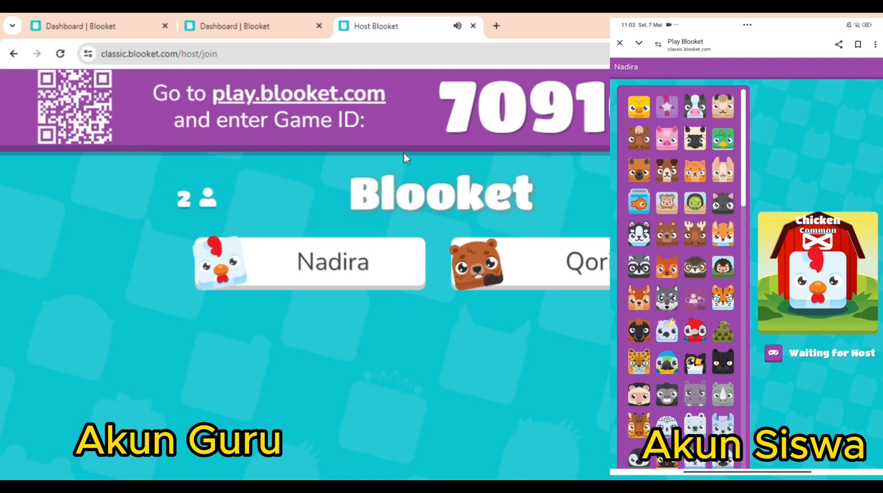
# Run the live quiz with the joined students and open the finished game's report.
pyautogui.scroll(-3, 681, 276)
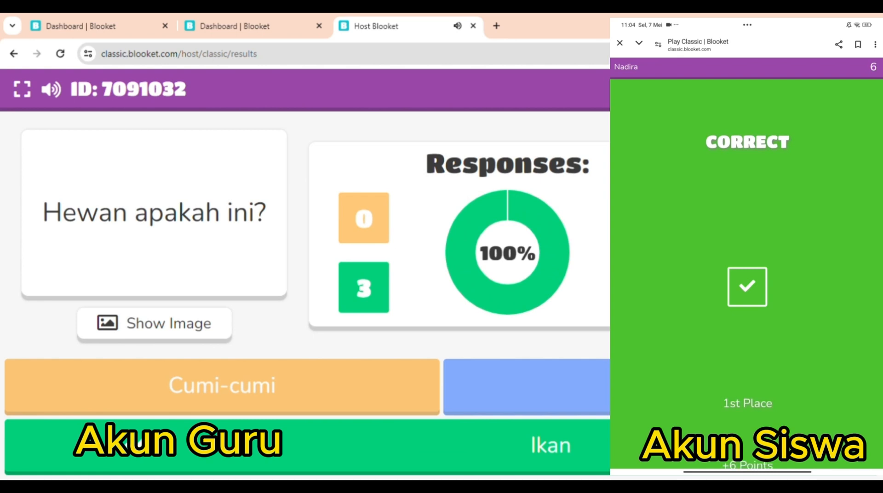
pyautogui.click(680, 479)
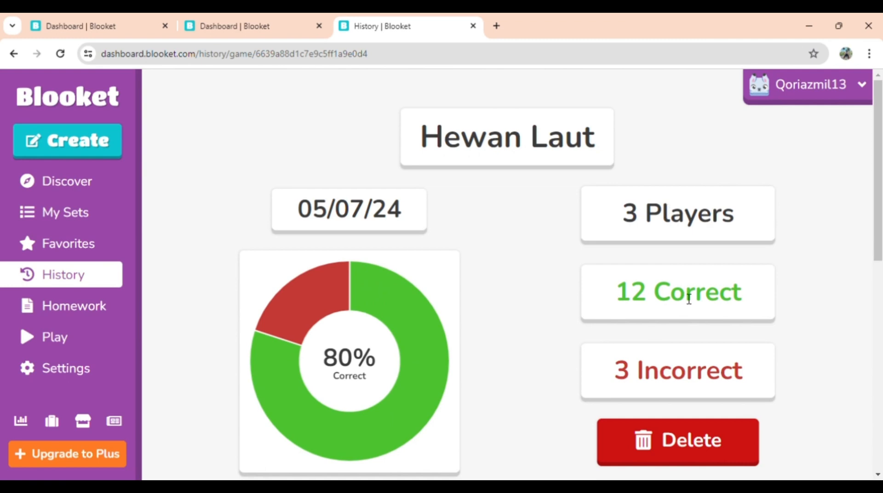
# Review the "Hewan Laut" game report, including the correct and incorrect answers and the leaderboard.
pyautogui.scroll(-2, 706, 298)
pyautogui.scroll(1, 704, 296)
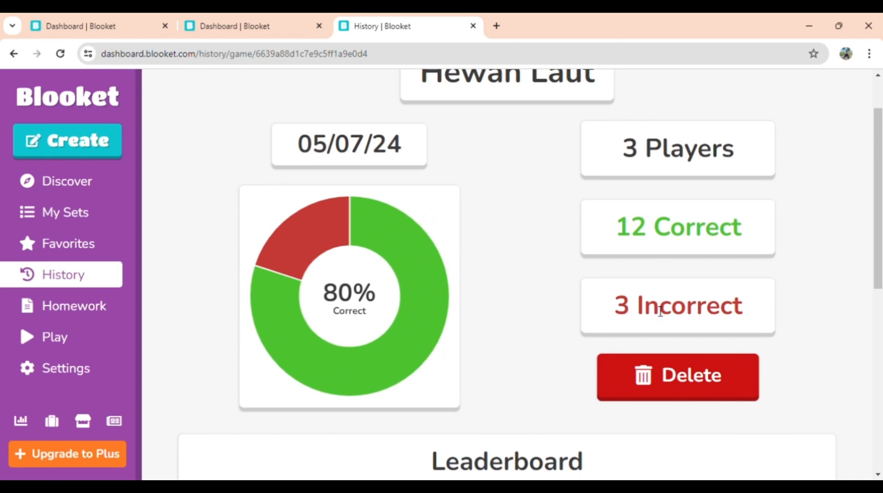
pyautogui.scroll(2, 661, 312)
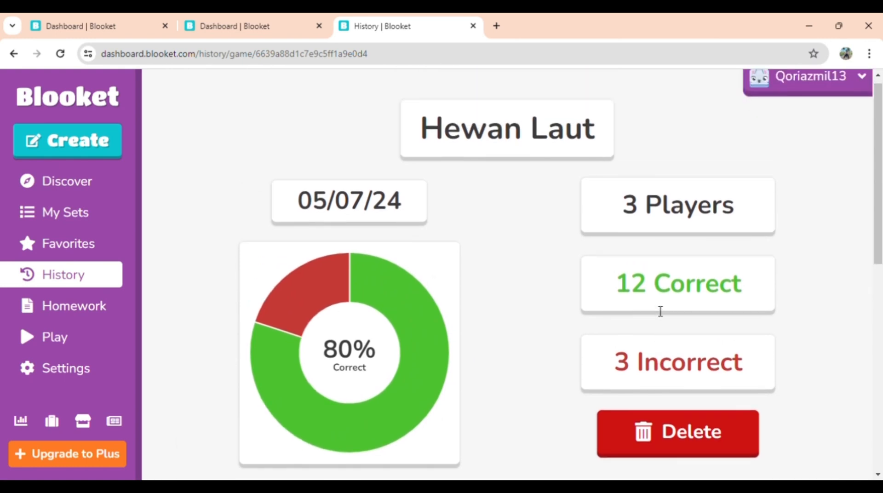
pyautogui.scroll(-5, 661, 309)
pyautogui.scroll(-1, 656, 311)
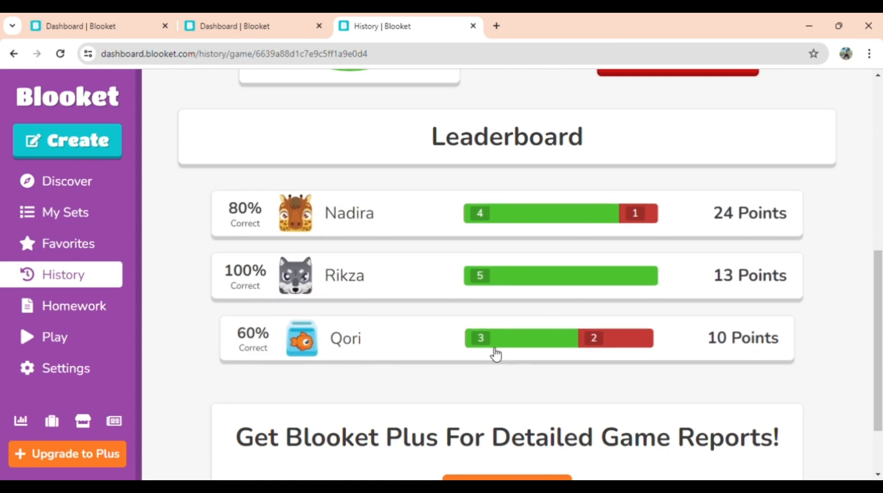
pyautogui.scroll(8, 462, 340)
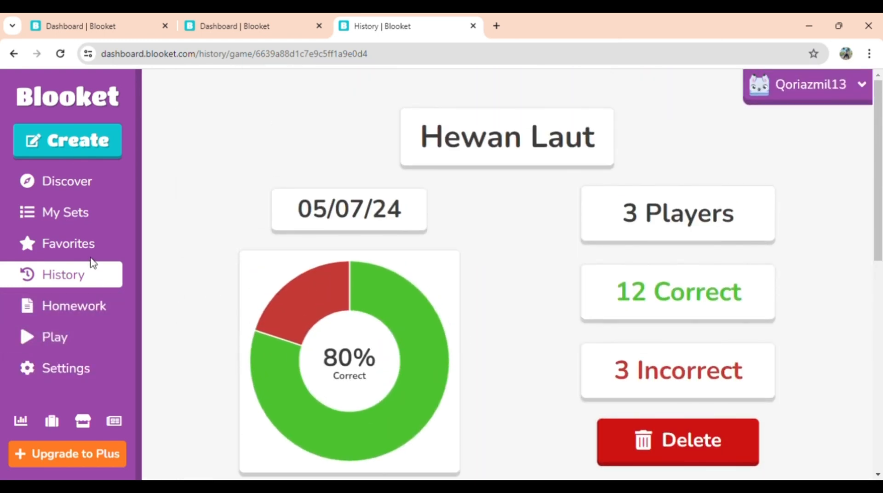
# View the Join a Game page and the Homework page, and open the list of hosted games in History.
pyautogui.click(74, 336)
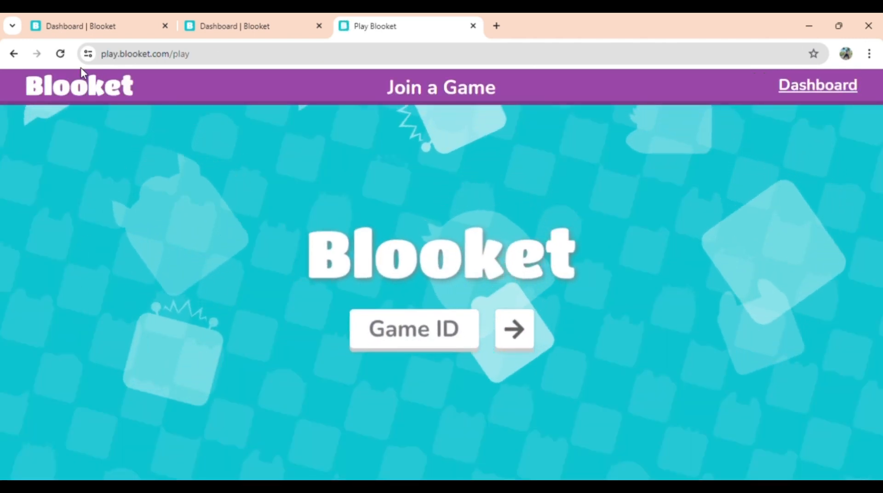
pyautogui.click(20, 59)
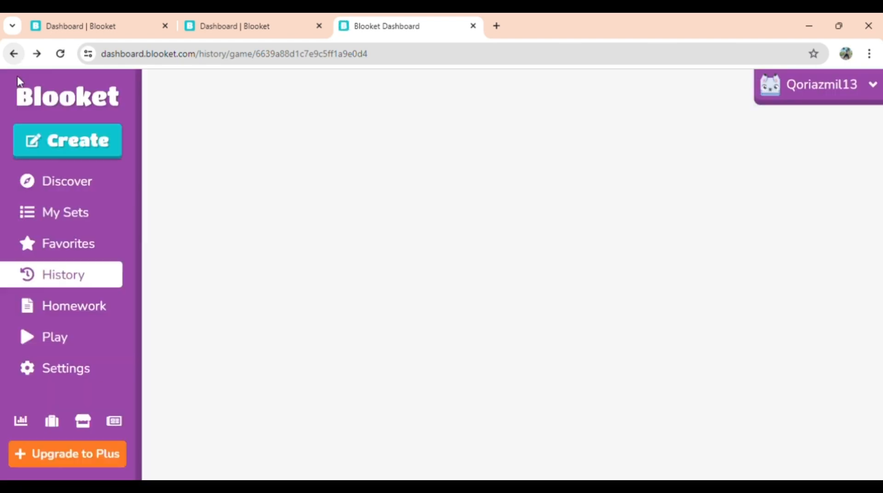
pyautogui.click(96, 311)
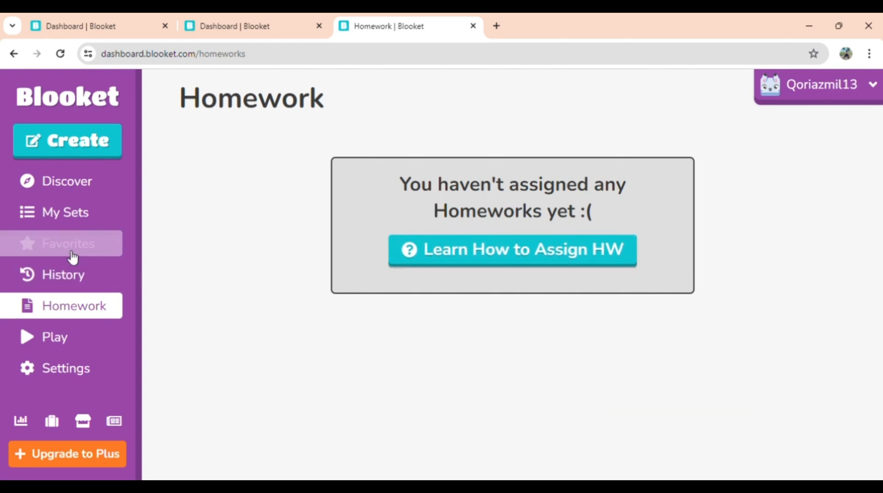
pyautogui.click(64, 281)
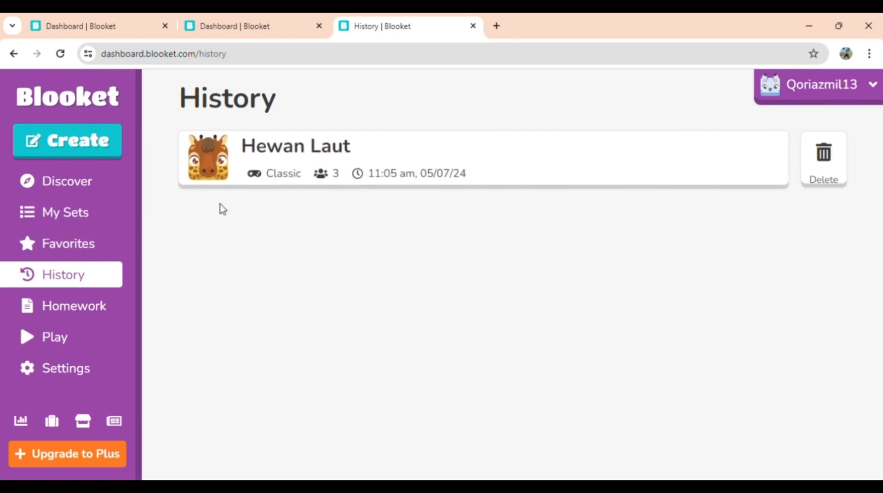
# View My Sets, postponing the welcome tour, and browse the public question sets in Discover.
pyautogui.click(103, 212)
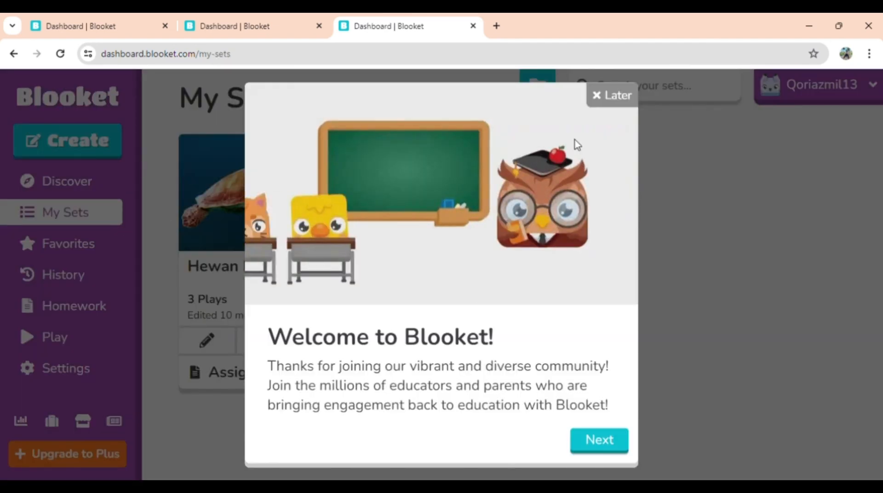
pyautogui.click(614, 100)
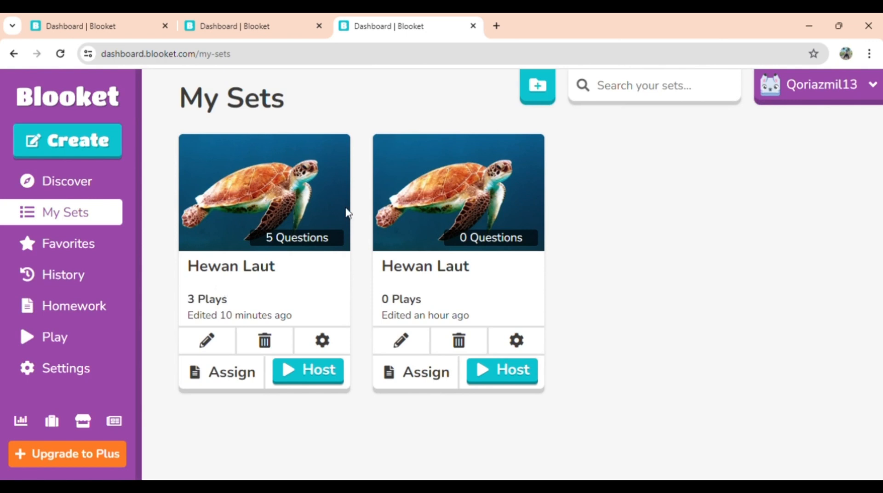
pyautogui.click(93, 180)
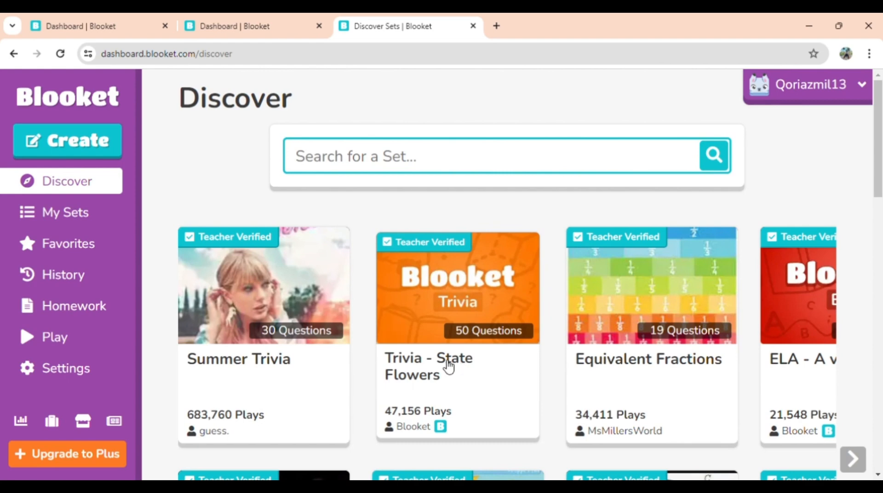
pyautogui.scroll(-3, 524, 328)
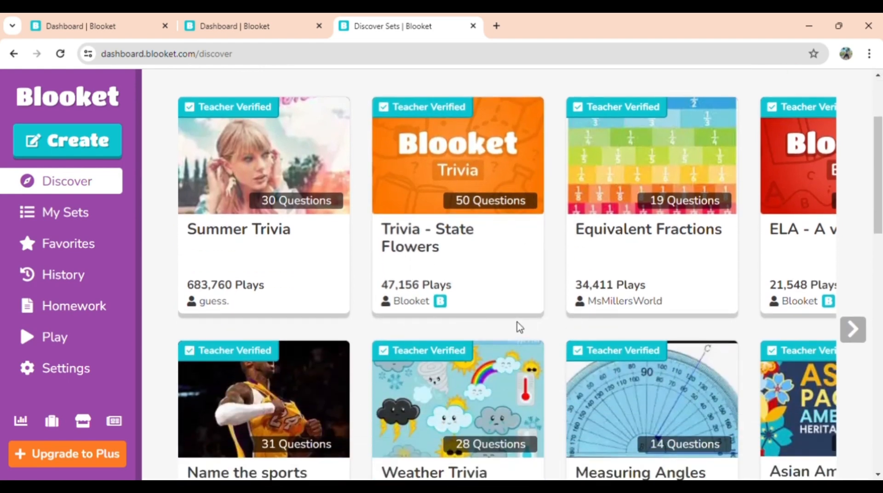
pyautogui.scroll(3, 520, 327)
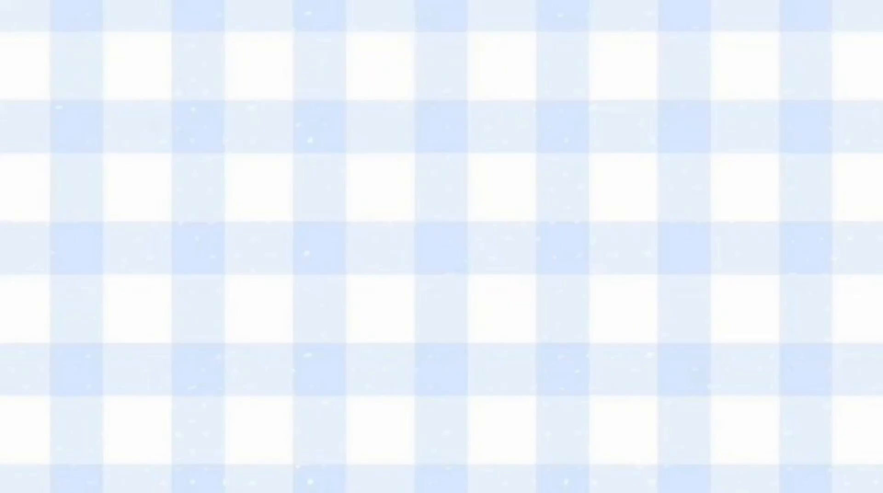